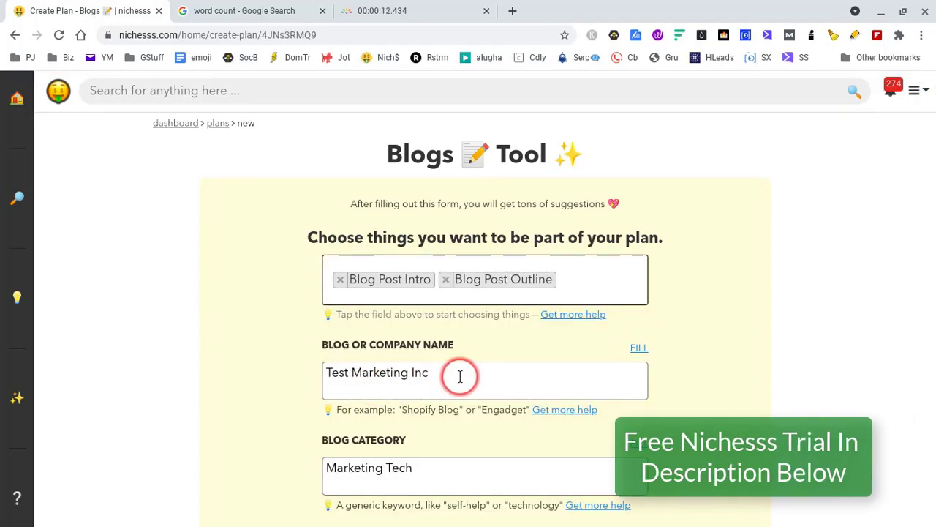
# Change the blog category in the Blogs tool form to "Small business Marketing".
pyautogui.click(460, 376)
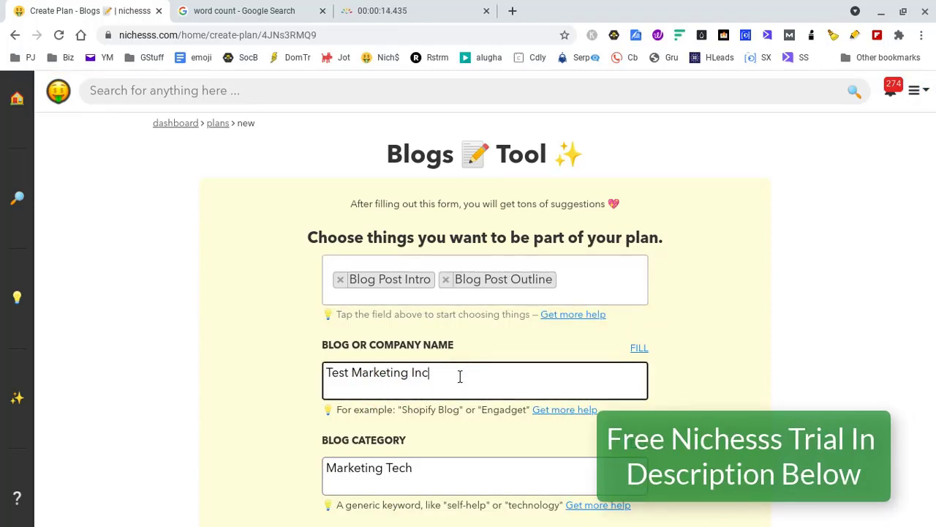
pyautogui.scroll(-2, 460, 376)
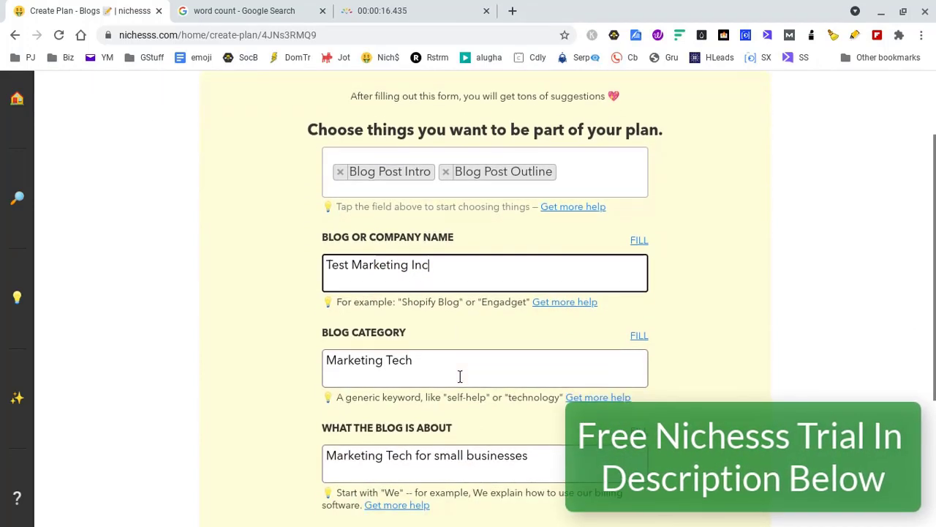
pyautogui.click(423, 370)
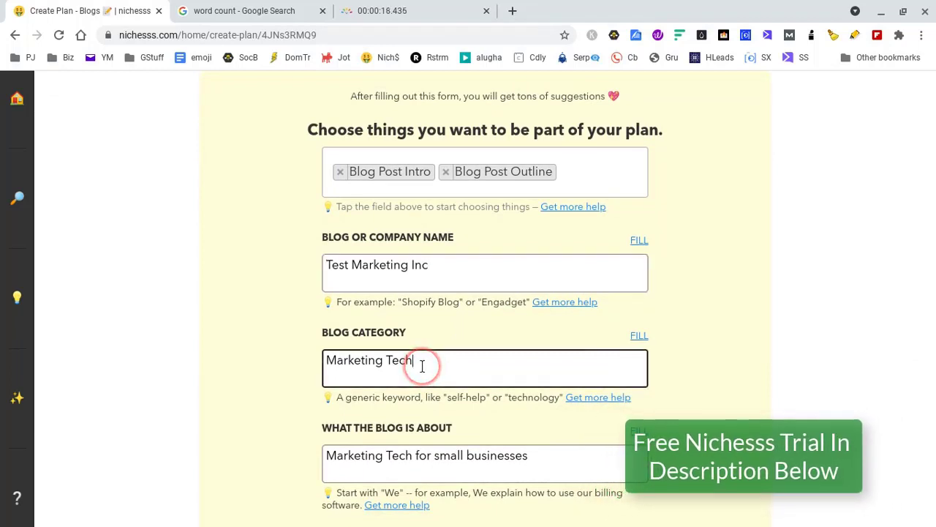
pyautogui.press('BackSpace')
pyautogui.press('BackSpace')
pyautogui.press('BackSpace')
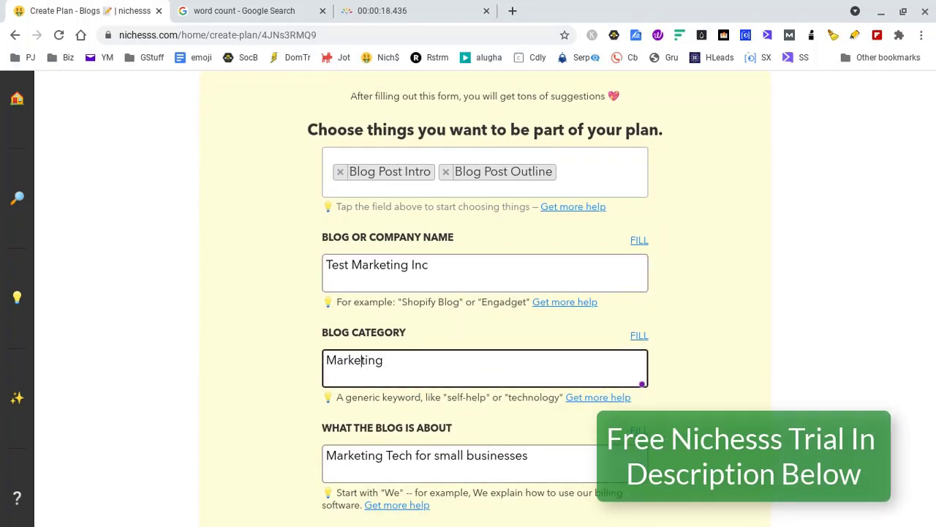
pyautogui.write('Small b')
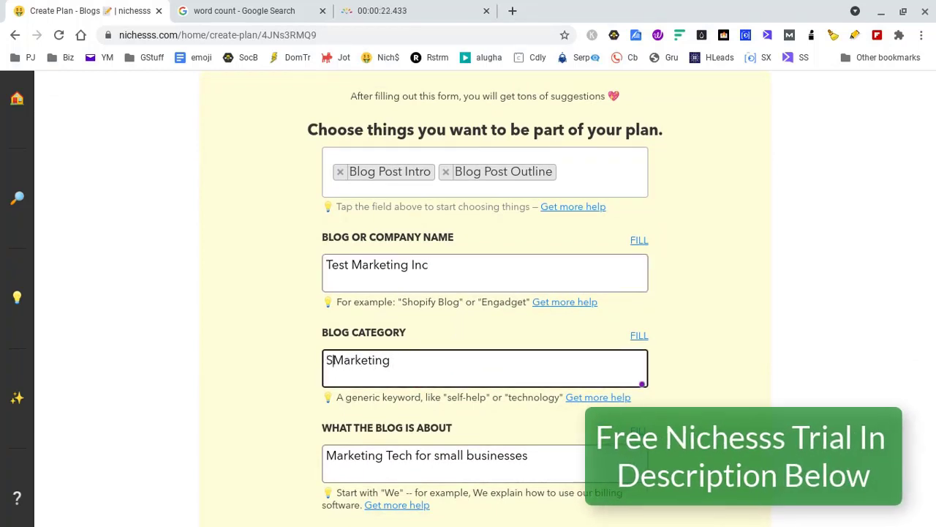
pyautogui.write('iusiness')
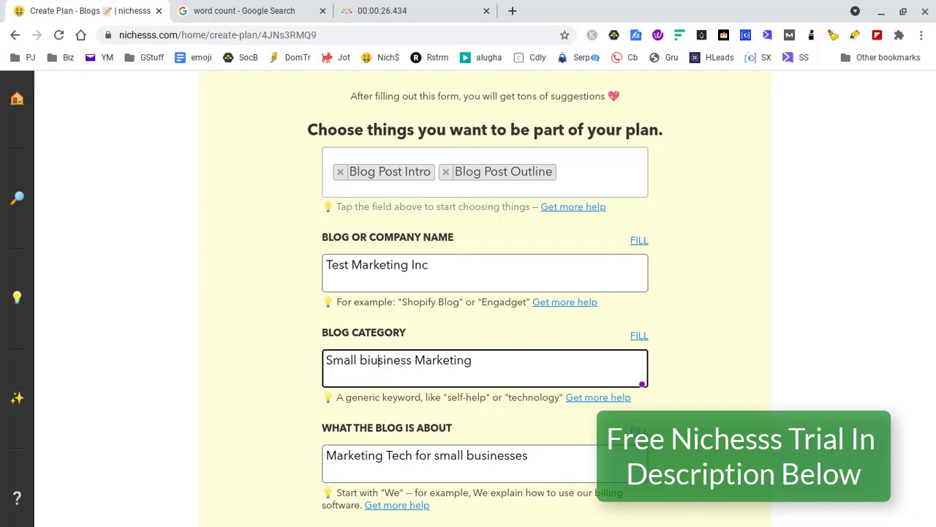
pyautogui.press('BackSpace')
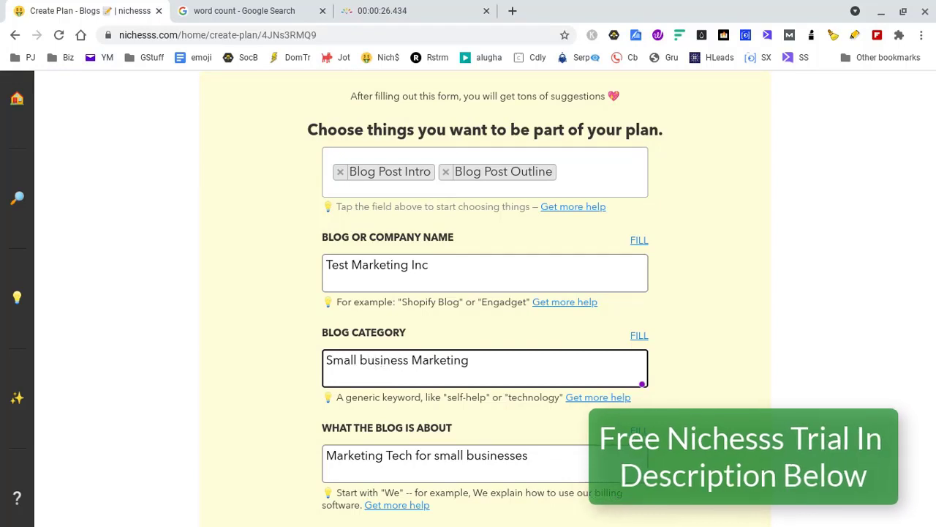
# Re-enter the post title as "Why is marketing important?" and generate the blog plan.
pyautogui.click(540, 457)
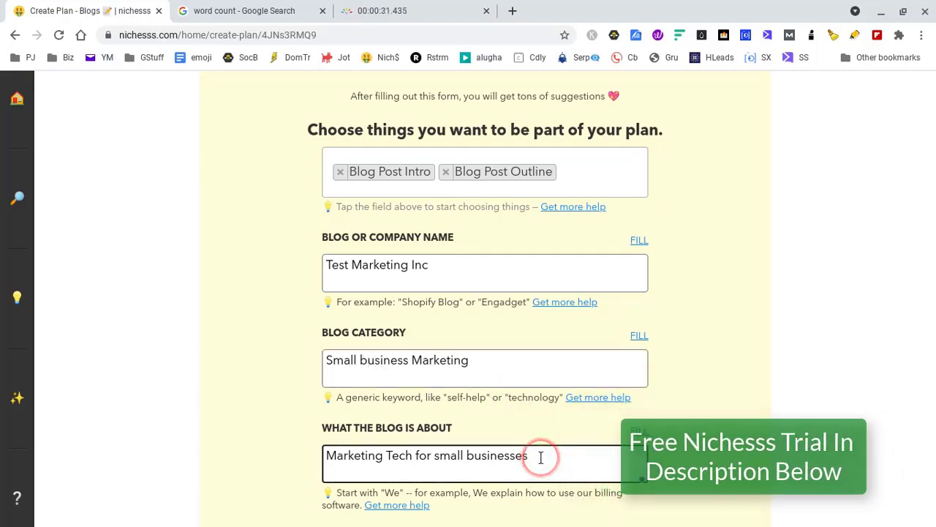
pyautogui.scroll(-2, 693, 424)
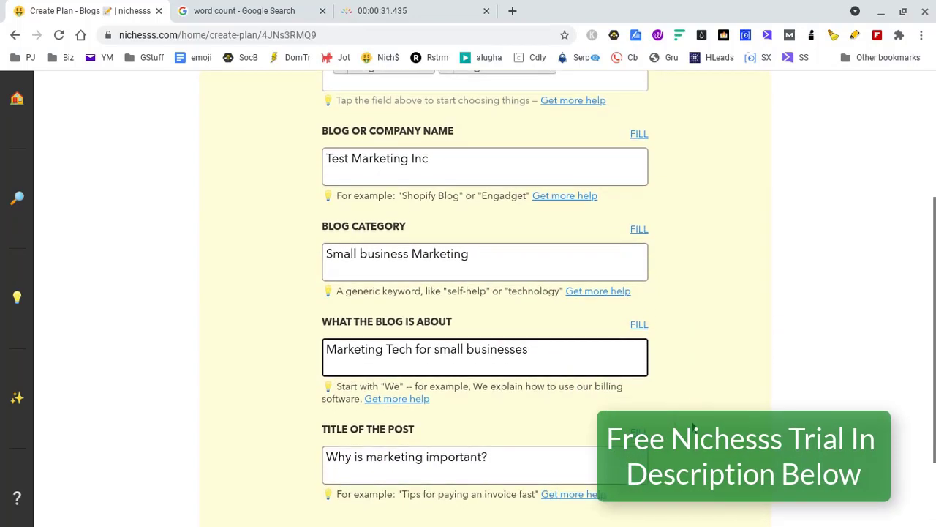
pyautogui.scroll(3, 630, 252)
pyautogui.scroll(-2, 630, 254)
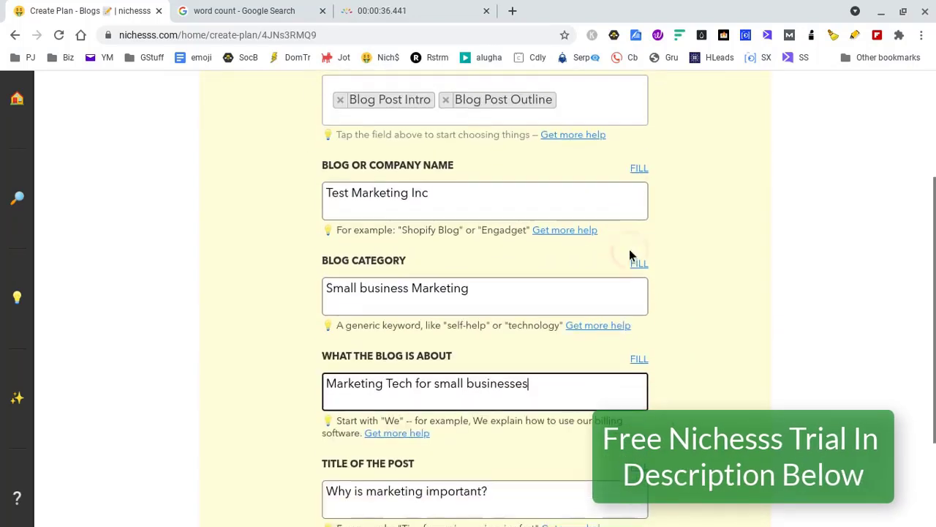
pyautogui.scroll(-2, 724, 265)
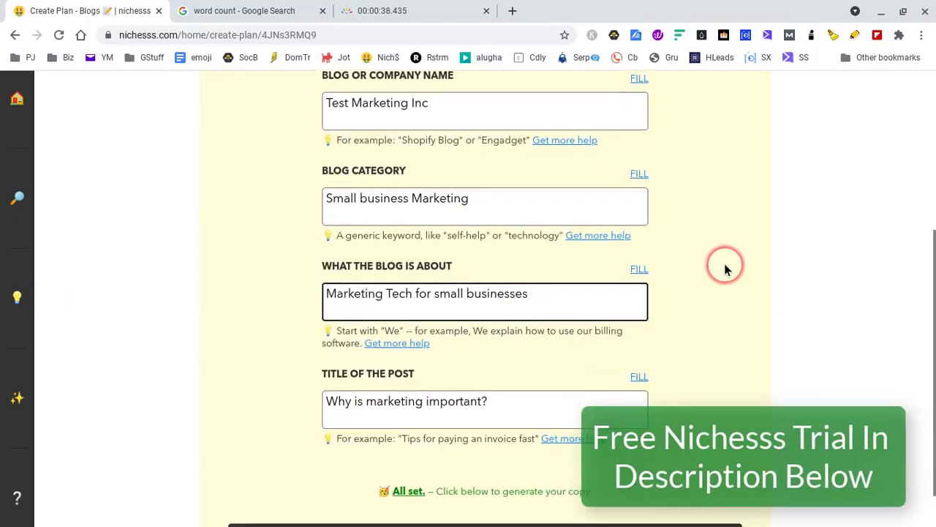
pyautogui.click(508, 356)
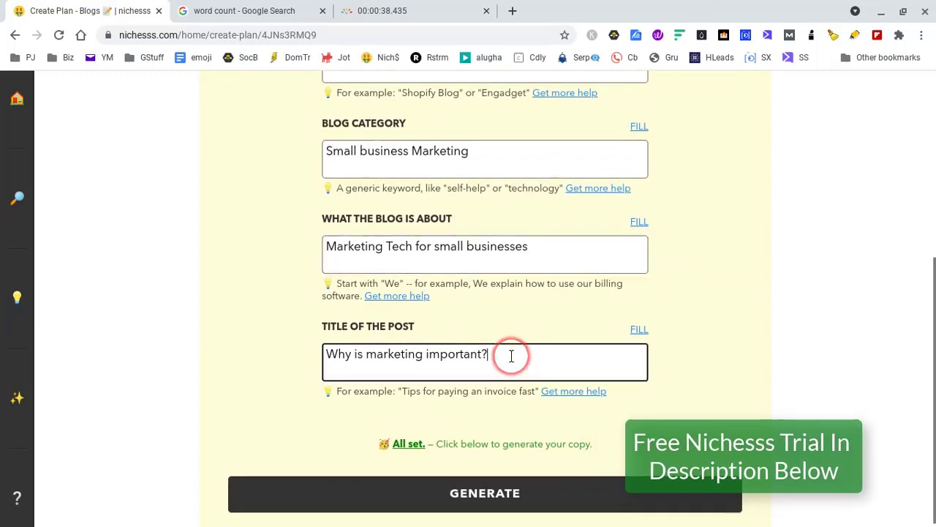
pyautogui.press('BackSpace')
pyautogui.press('BackSpace')
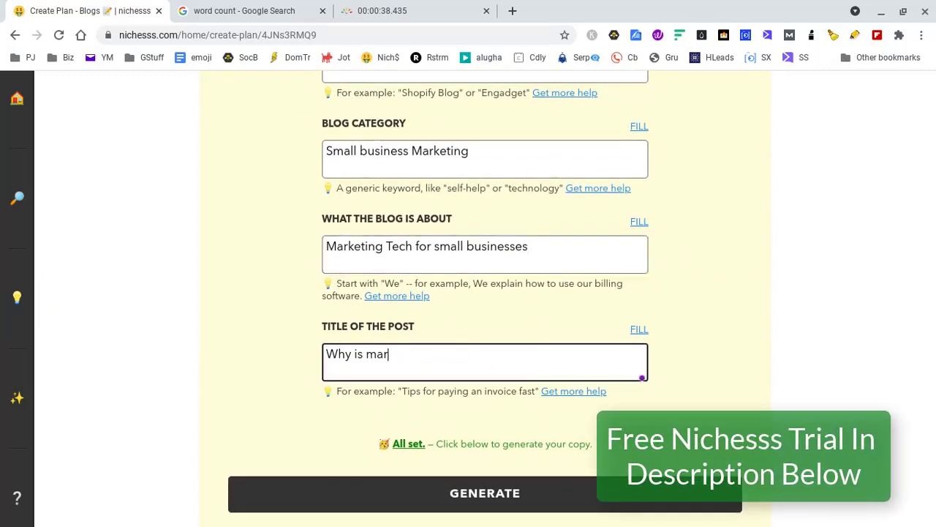
pyautogui.press('BackSpace')
pyautogui.write('Why is marke')
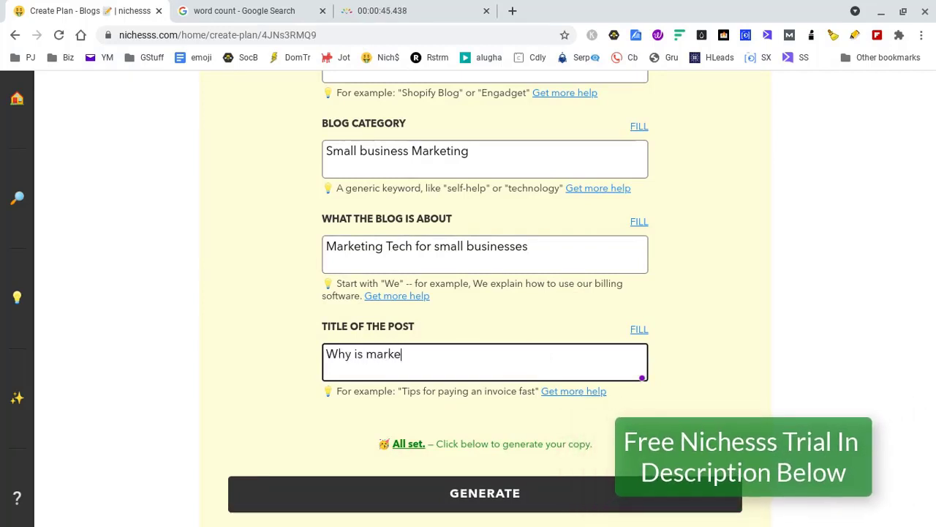
pyautogui.write('ting important?')
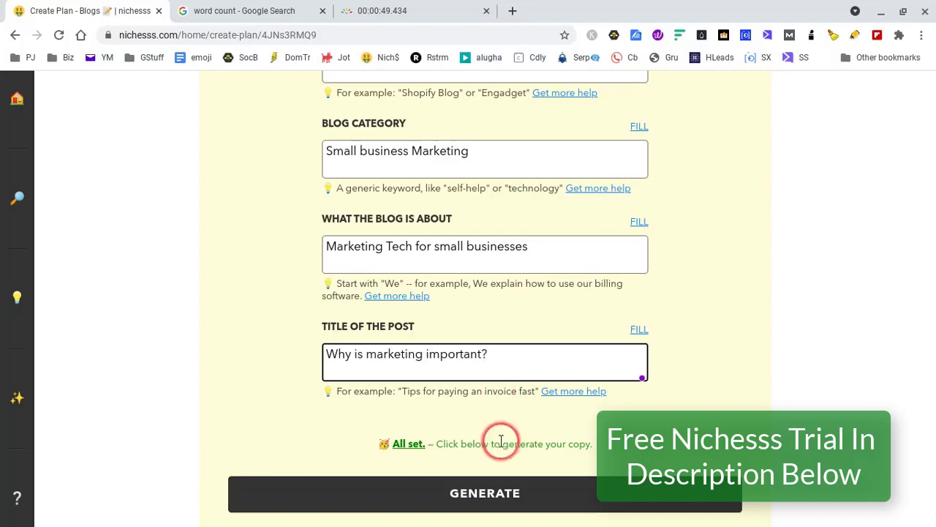
pyautogui.click(516, 496)
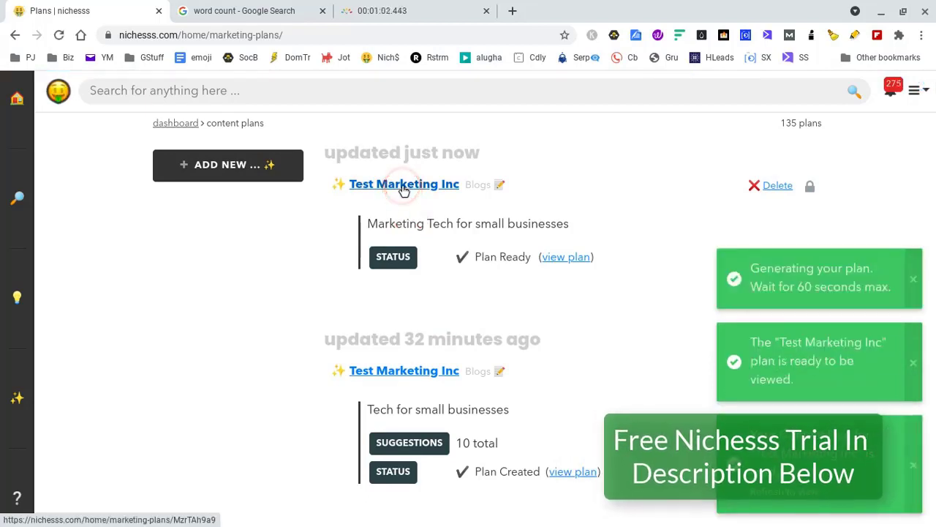
# Open the newly generated Test Marketing Inc plan and copy the first Blog Post Intro paragraph.
pyautogui.click(402, 187)
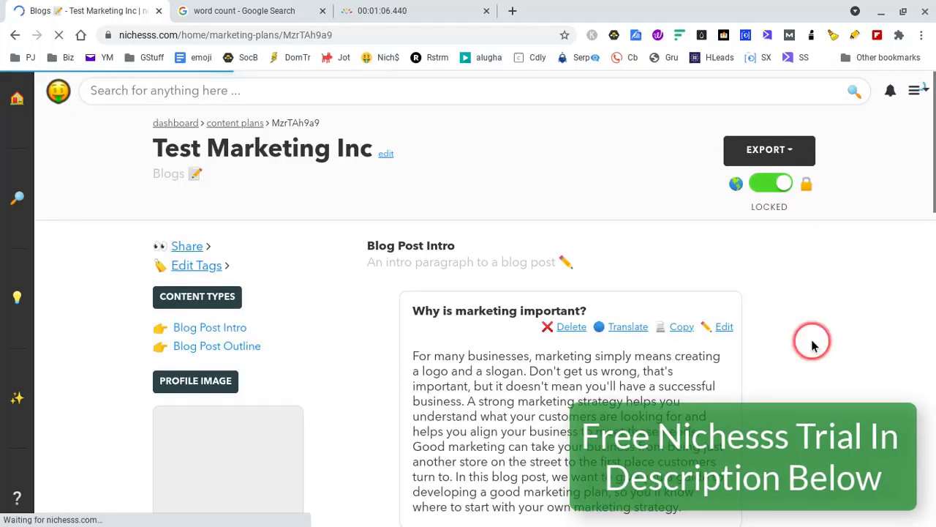
pyautogui.scroll(-1, 815, 345)
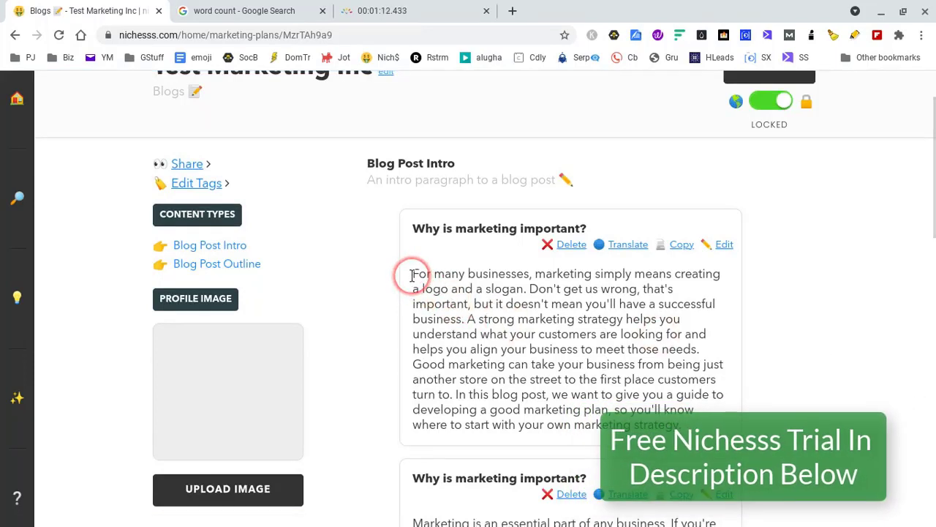
pyautogui.moveTo(411, 275); pyautogui.dragTo(681, 420)
pyautogui.hotkey('ctrl', 'c')
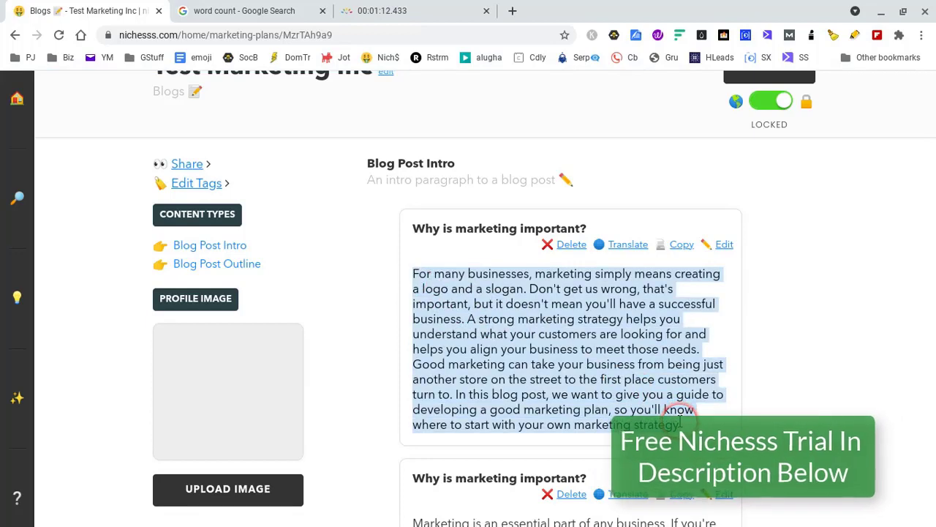
# Open the easywordcount.com tool from the word count search results and count the words of the copied intro.
pyautogui.click(240, 10)
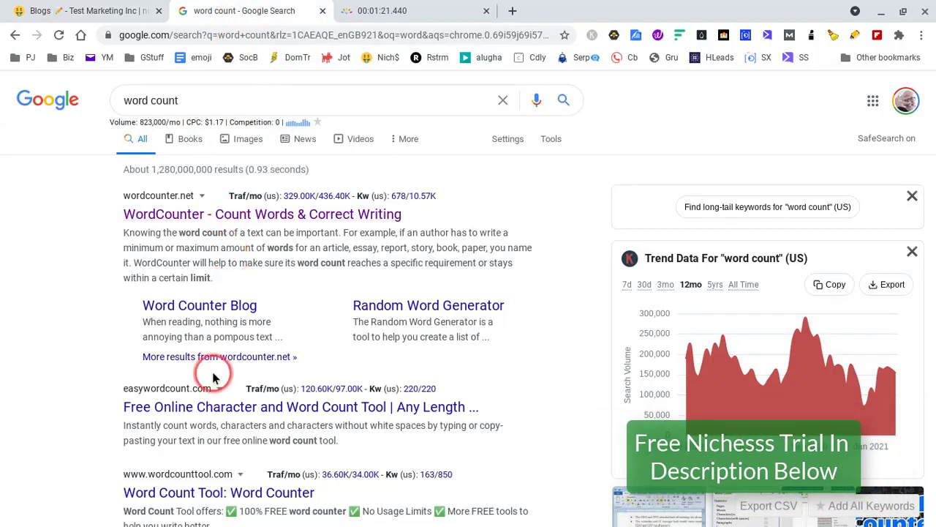
pyautogui.click(207, 411)
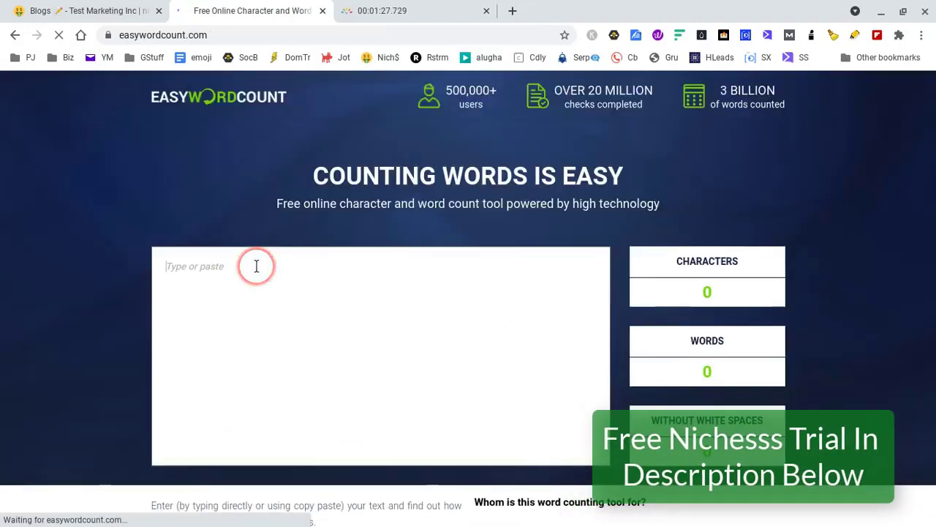
pyautogui.hotkey('ctrl', 'v')
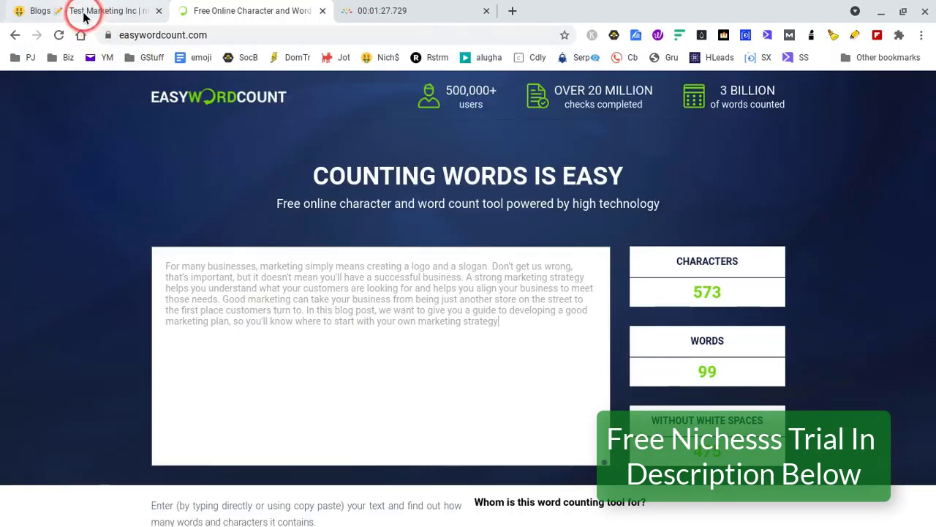
# Return to the Nichesss plan and copy the first Blog Post Outline item, "Advantages of Marketing".
pyautogui.click(84, 16)
pyautogui.scroll(-2, 808, 329)
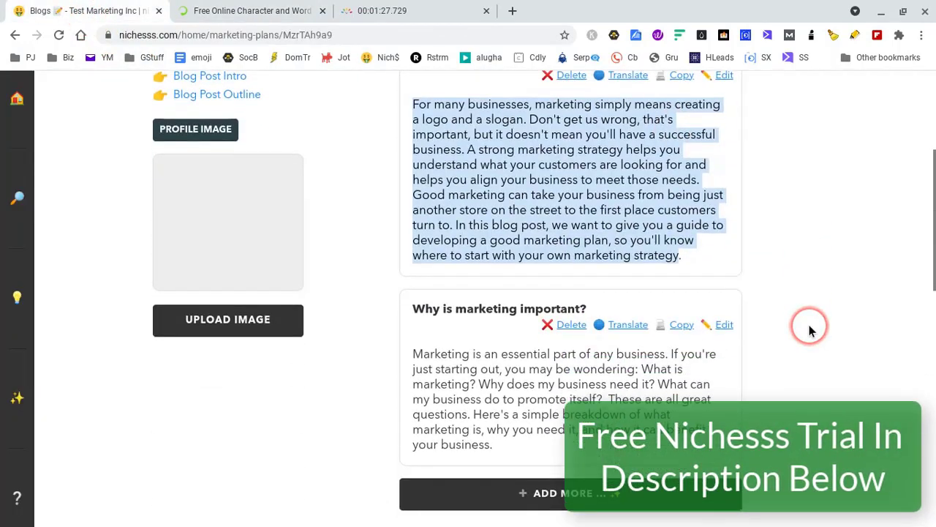
pyautogui.scroll(-5, 809, 329)
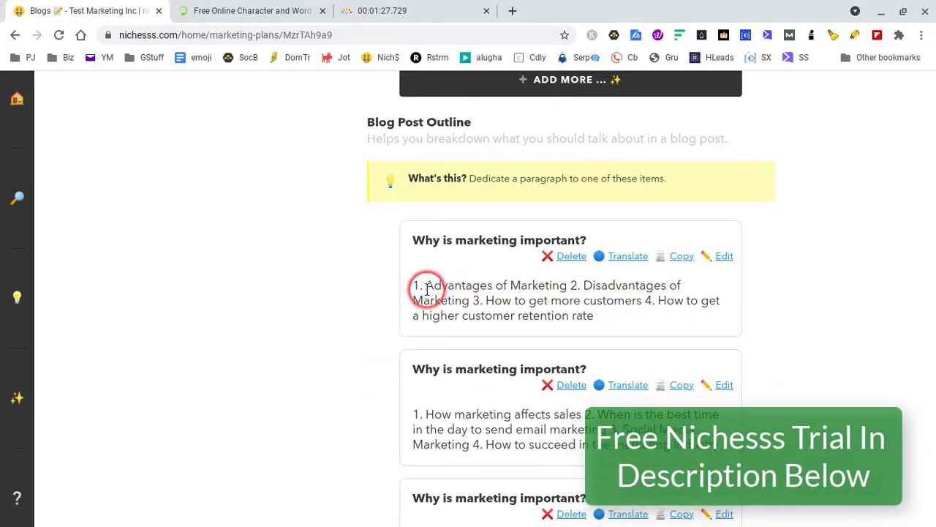
pyautogui.moveTo(426, 285); pyautogui.dragTo(568, 286)
pyautogui.hotkey('ctrl', 'c')
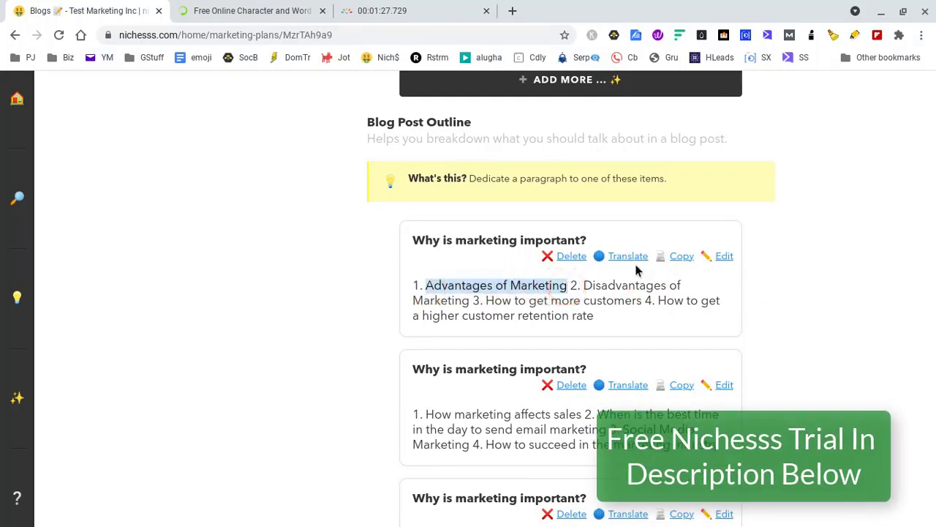
# Start adding more suggestions to the plan with Blog Post Intro as the copy type.
pyautogui.scroll(2, 888, 232)
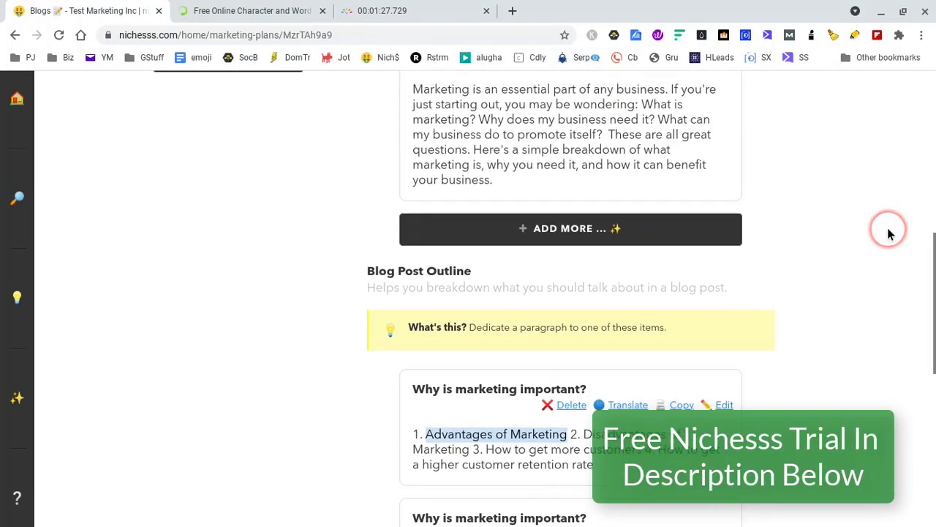
pyautogui.click(576, 232)
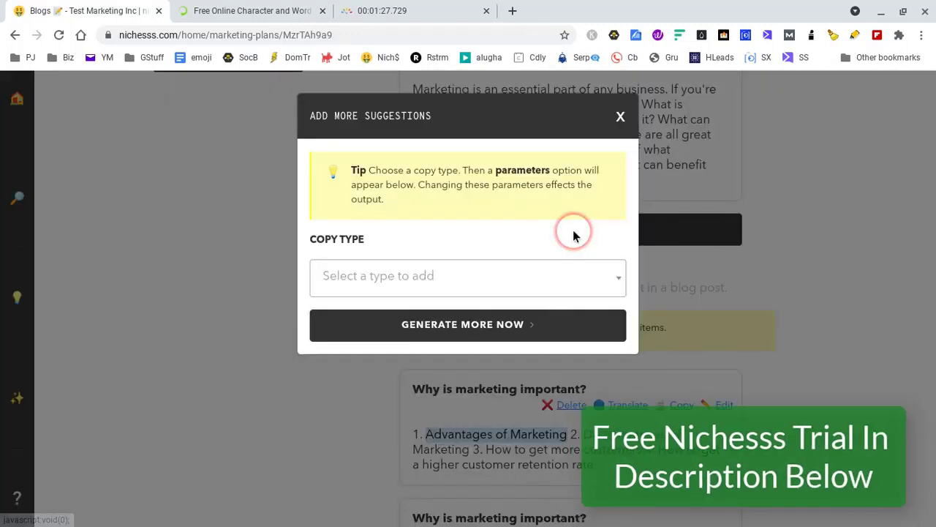
pyautogui.click(534, 281)
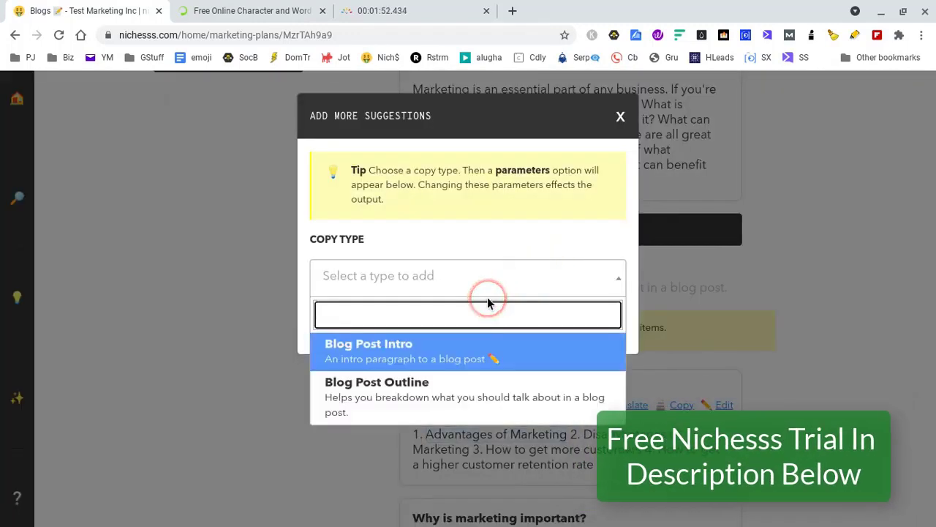
pyautogui.click(432, 358)
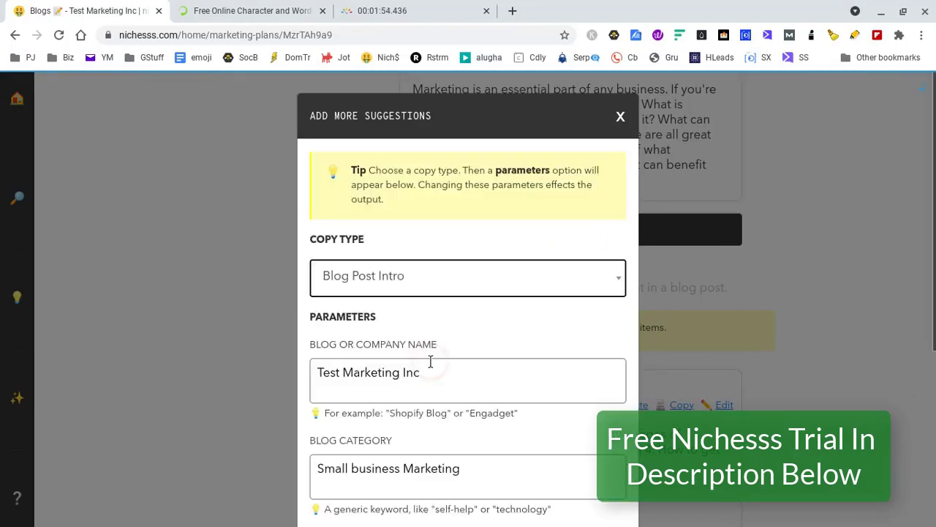
# Generate another intro with the post title replaced by the copied "Advantages of Marketing", and reload the plan page.
pyautogui.scroll(-3, 488, 451)
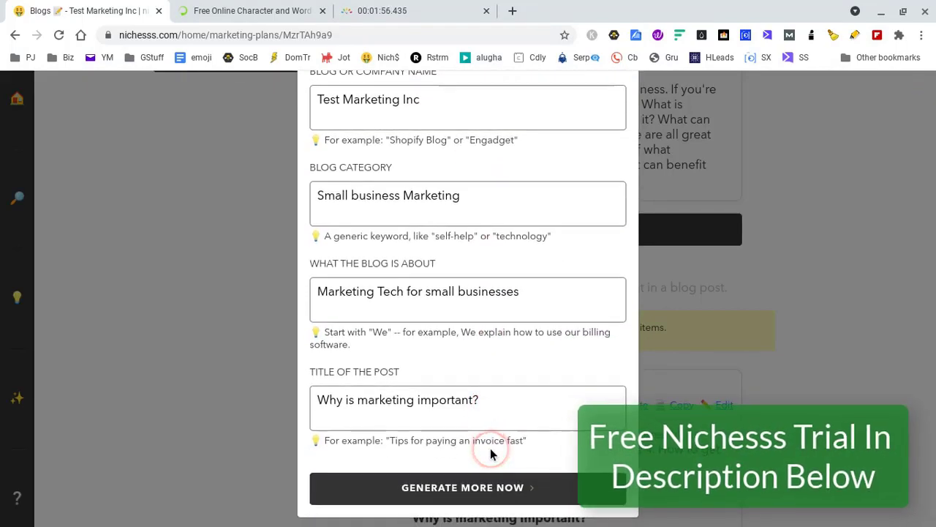
pyautogui.click(464, 404)
pyautogui.hotkey('ctrl', 'a')
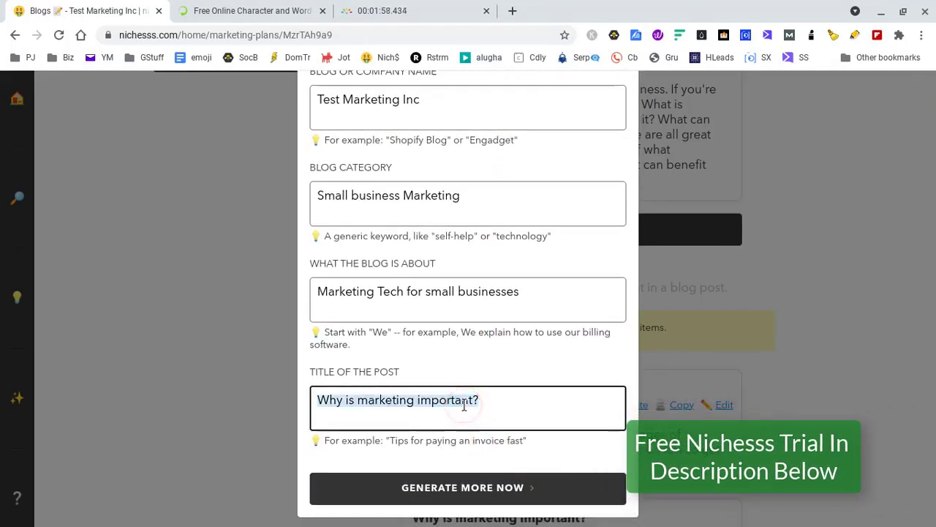
pyautogui.hotkey('ctrl', 'v')
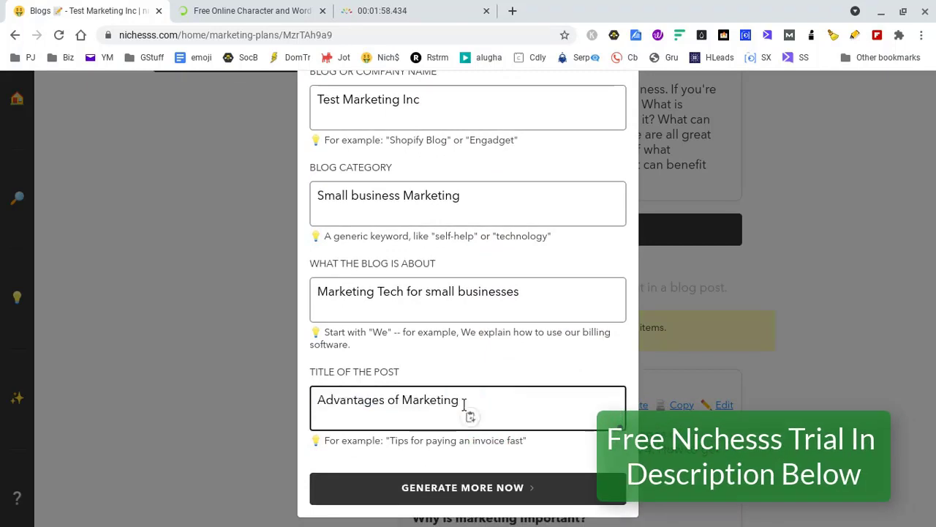
pyautogui.click(464, 494)
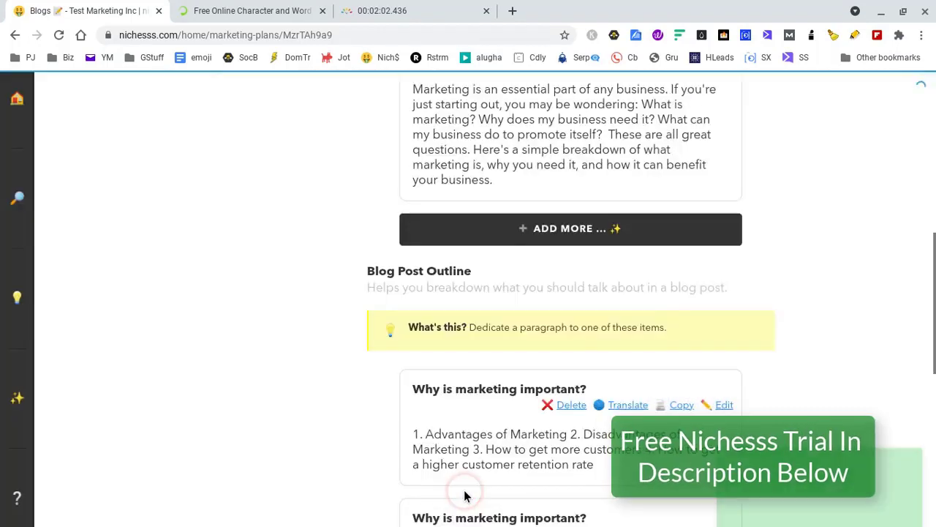
pyautogui.click(752, 337)
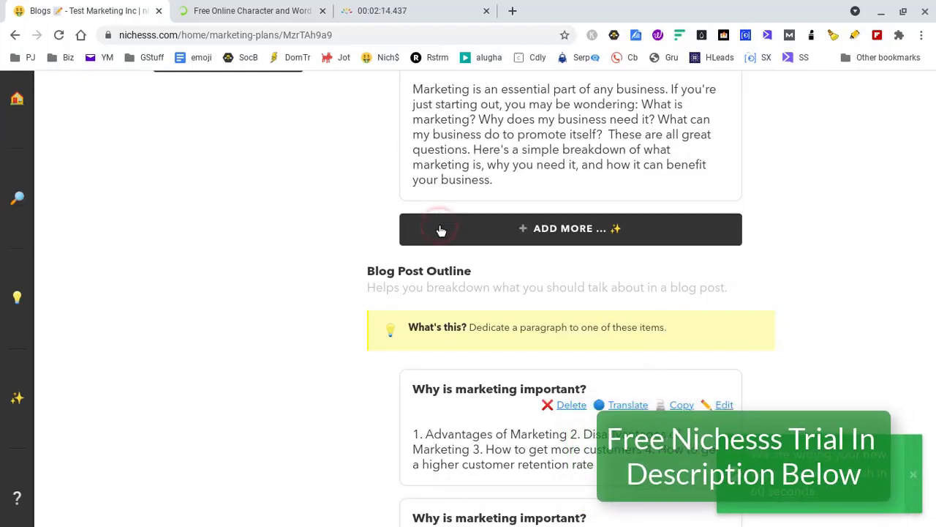
pyautogui.click(58, 35)
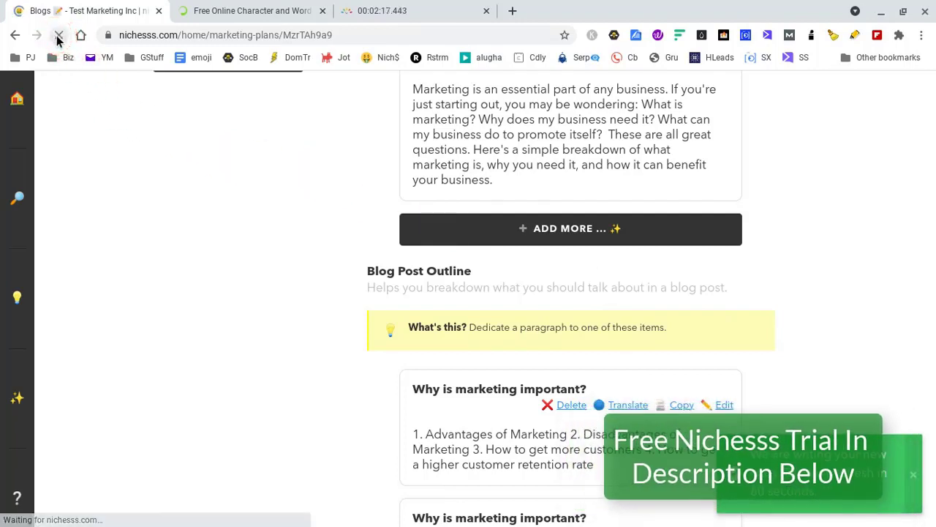
# Copy the second generated "Advantages of Marketing" paragraph from the Blog Post Intro section of the plan.
pyautogui.click(728, 275)
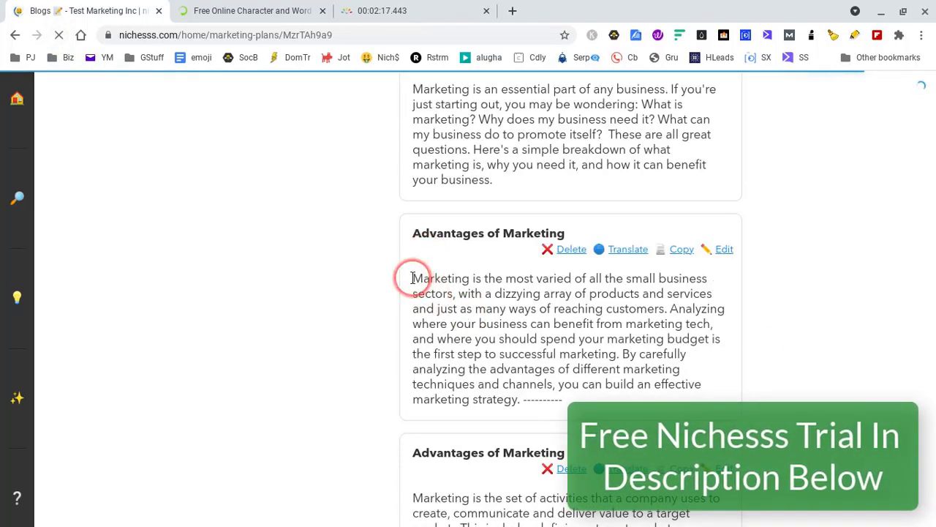
pyautogui.scroll(-3, 760, 354)
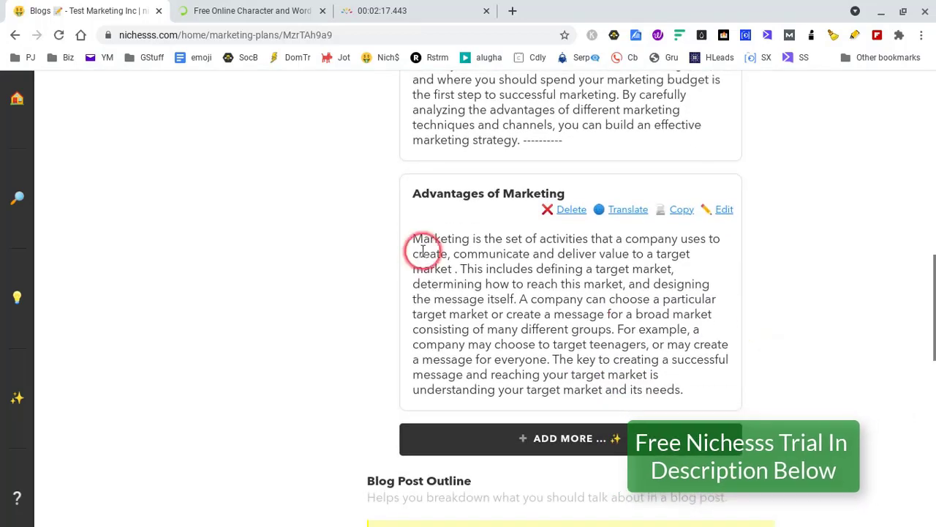
pyautogui.moveTo(414, 238); pyautogui.dragTo(664, 388)
pyautogui.hotkey('ctrl', 'c')
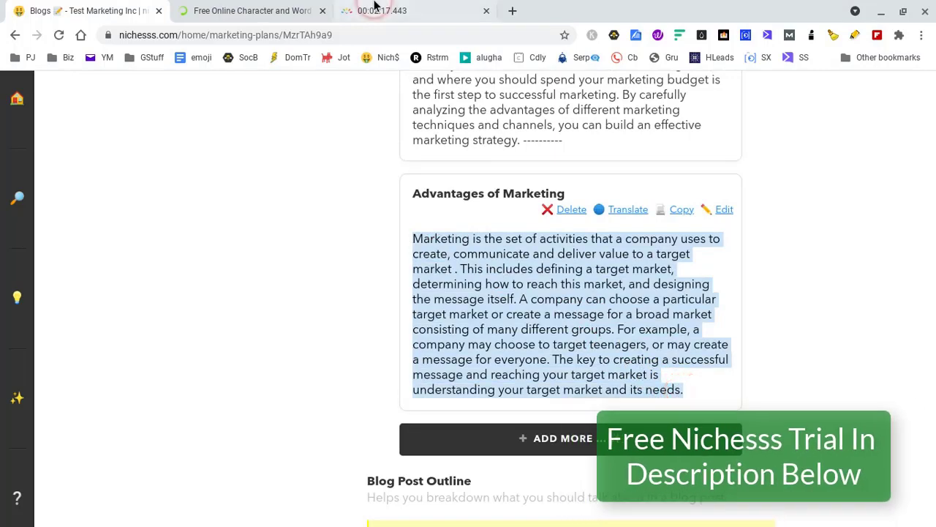
# Switch to easywordcount.com and add the copied paragraph on a new line below the intro to count the combined words.
pyautogui.click(201, 10)
pyautogui.click(321, 328)
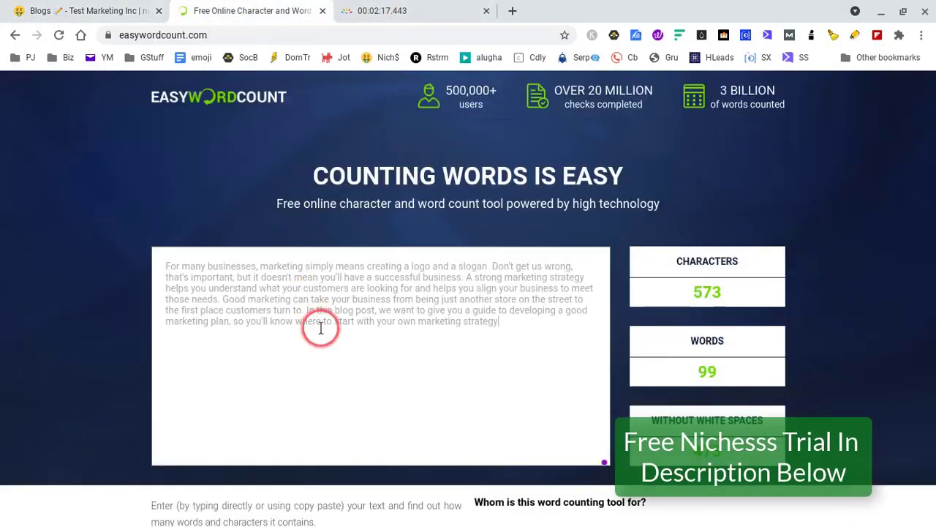
pyautogui.press('Return')
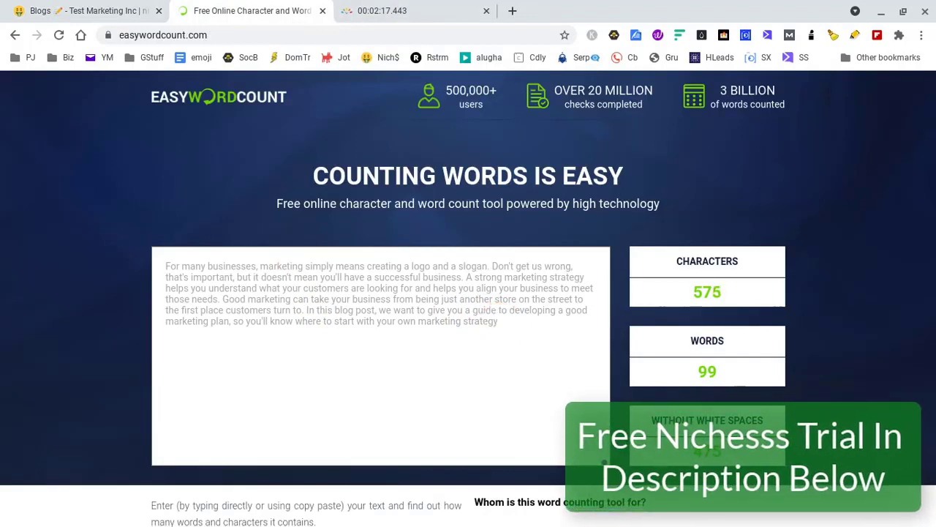
pyautogui.hotkey('ctrl', 'v')
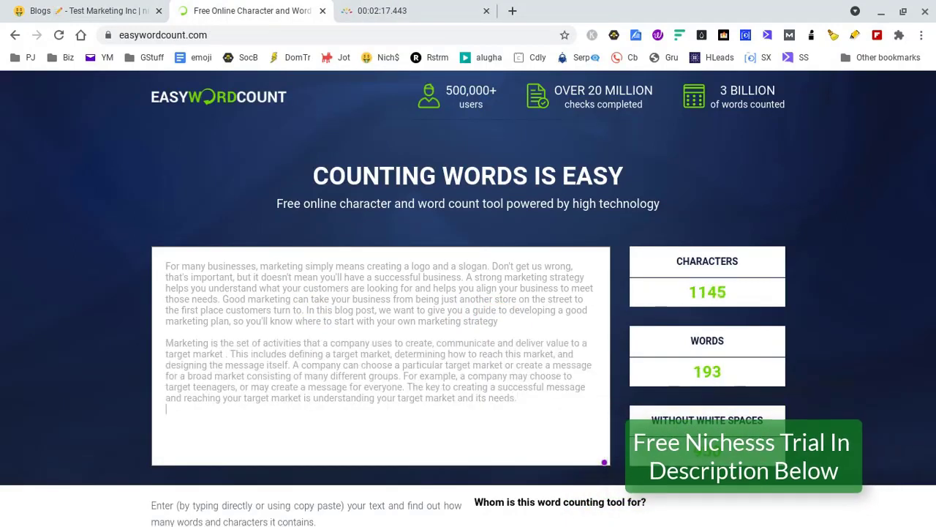
# Return to the Nichesss plan and copy the second item of the first Blog Post Outline, "Disadvantages of Marketing".
pyautogui.click(102, 12)
pyautogui.scroll(-5, 703, 259)
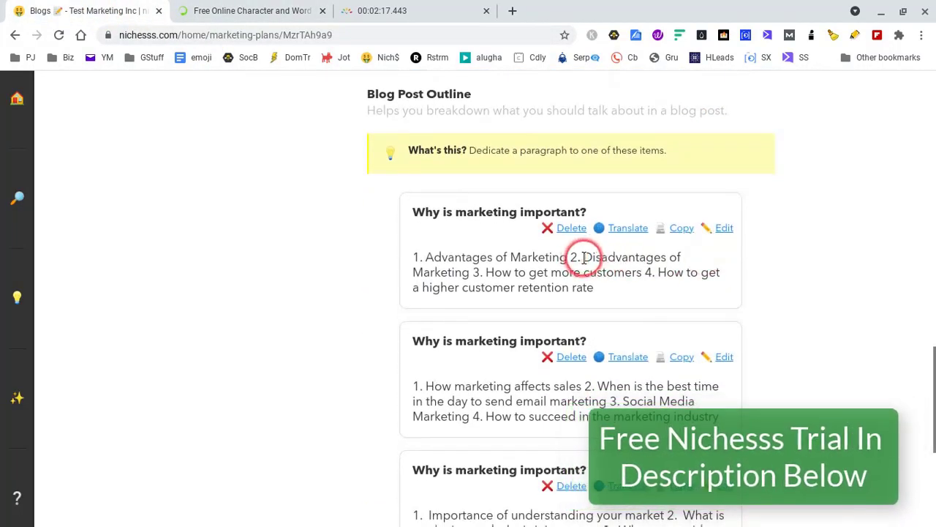
pyautogui.moveTo(583, 258); pyautogui.dragTo(436, 272)
pyautogui.rightClick(437, 273)
pyautogui.click(498, 129)
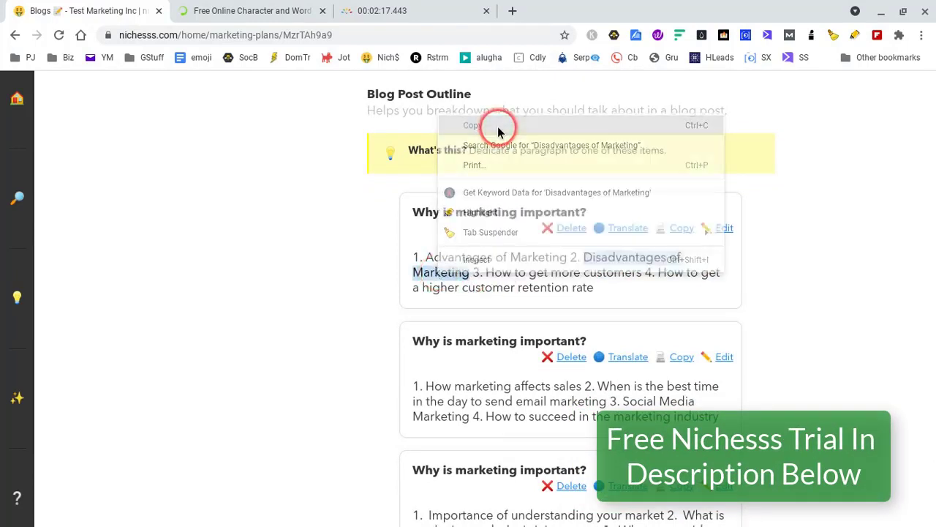
# Open the form for adding more suggestions and choose Blog Post Intro as the copy type.
pyautogui.scroll(4, 476, 255)
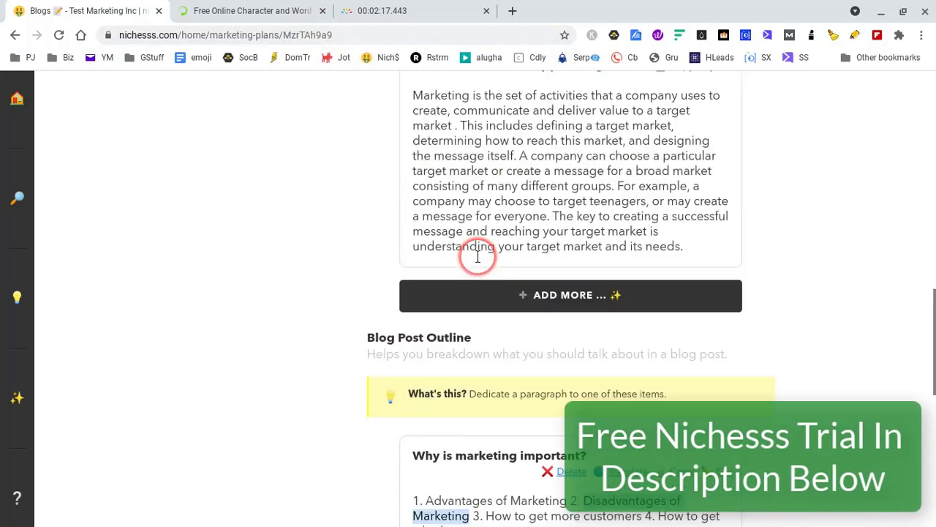
pyautogui.click(545, 317)
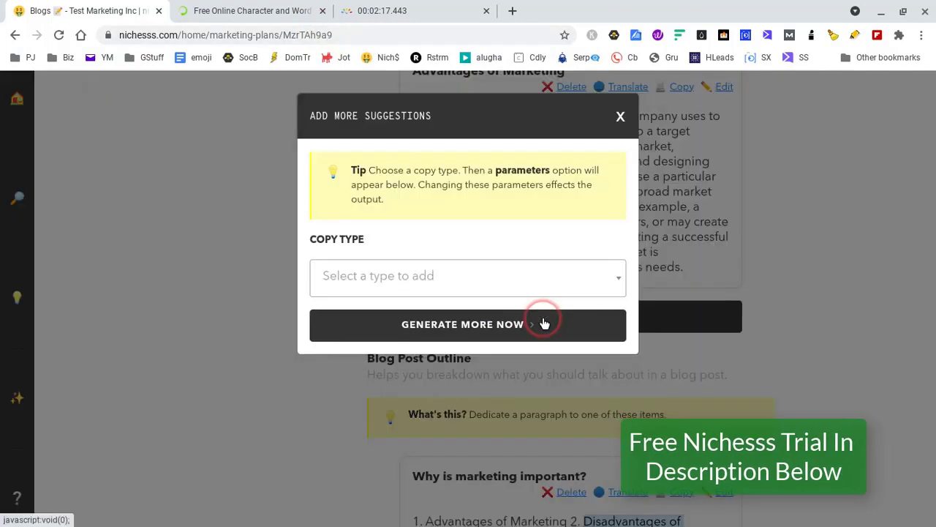
pyautogui.click(499, 280)
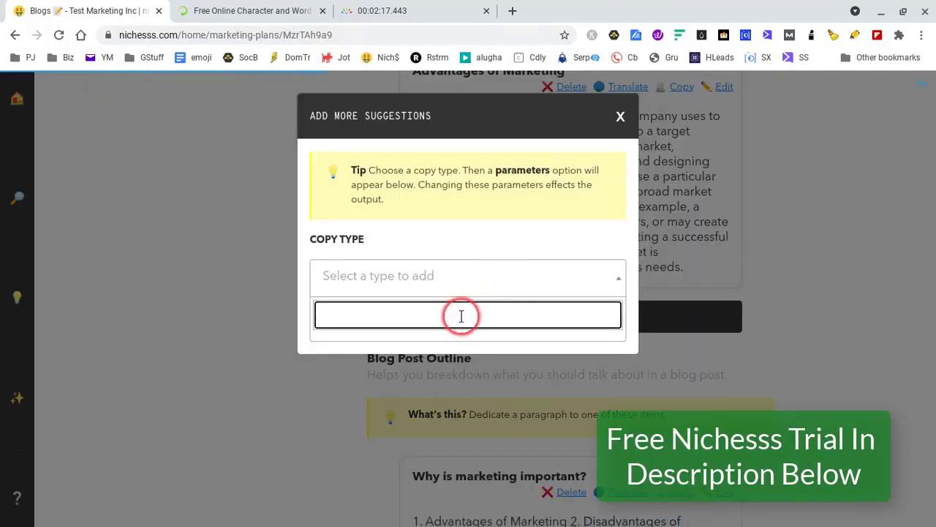
pyautogui.click(446, 359)
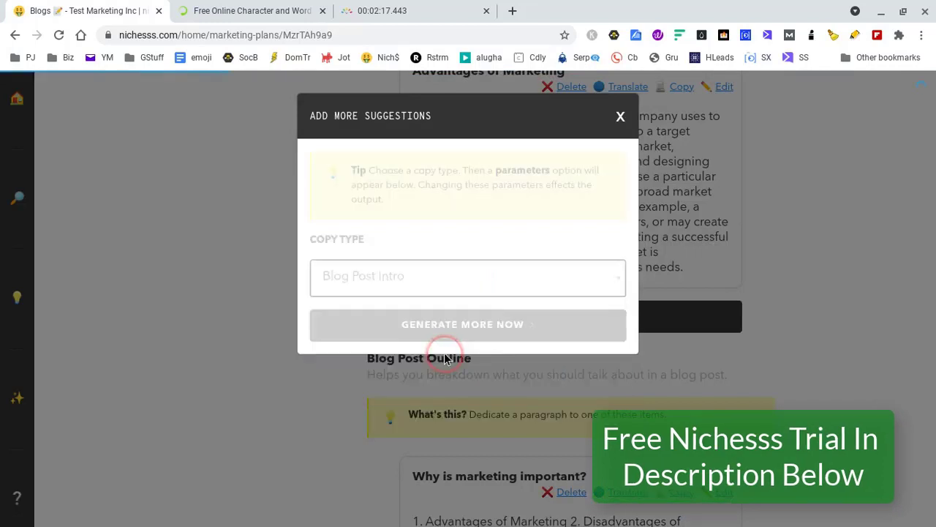
# Replace the post title with "Disadvantages of Marketing", without a question mark, generate more copy and reload the plan page.
pyautogui.scroll(-2, 472, 450)
pyautogui.scroll(-2, 476, 436)
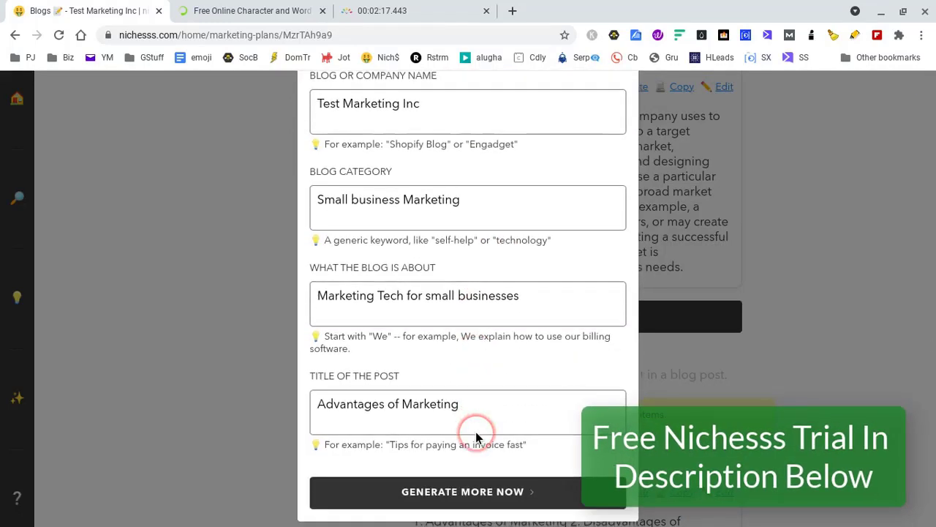
pyautogui.tripleClick(465, 415)
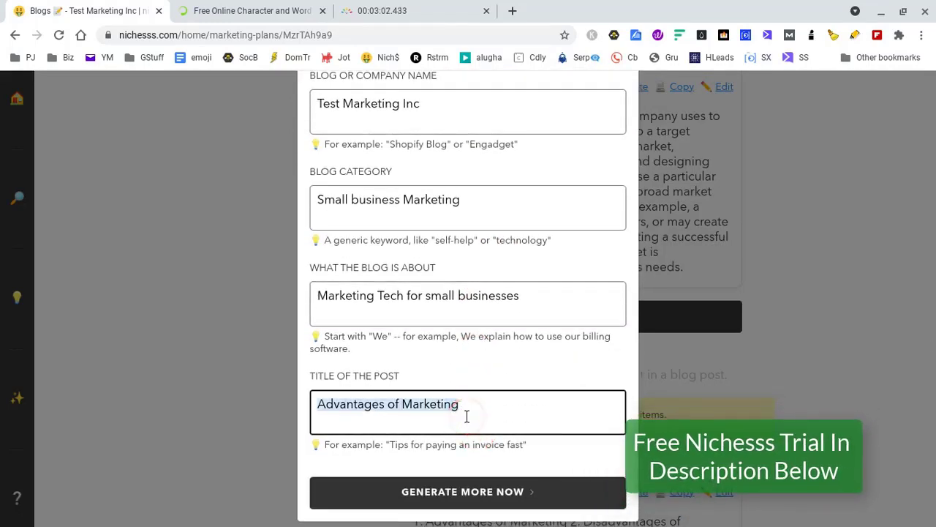
pyautogui.hotkey('ctrl', 'v')
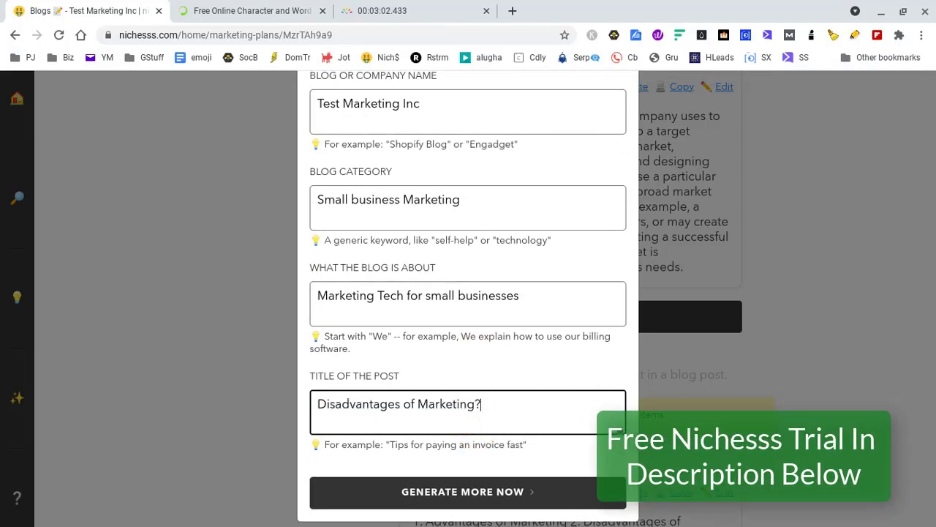
pyautogui.press('BackSpace')
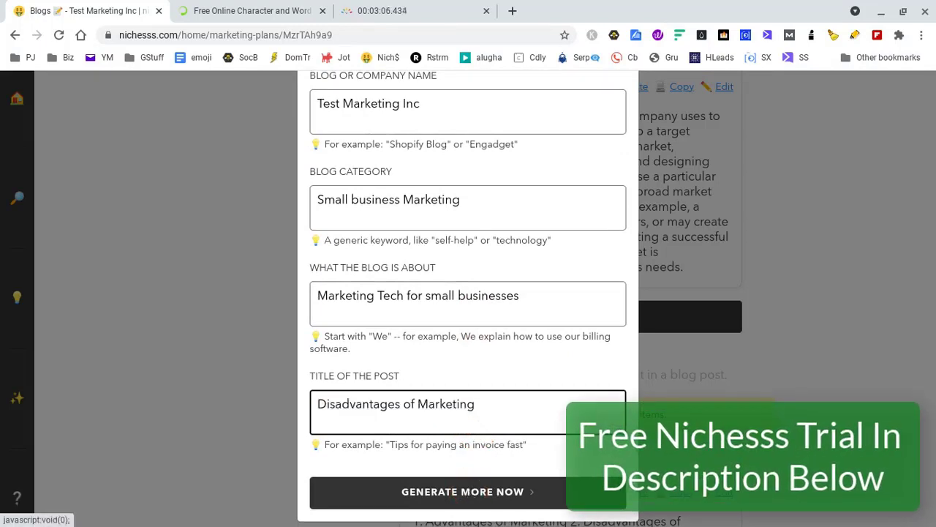
pyautogui.click(496, 496)
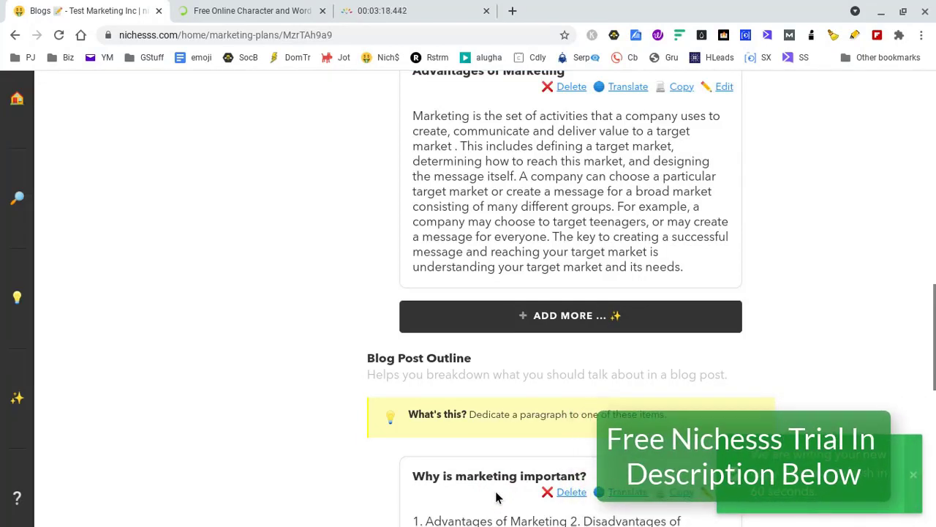
pyautogui.click(462, 306)
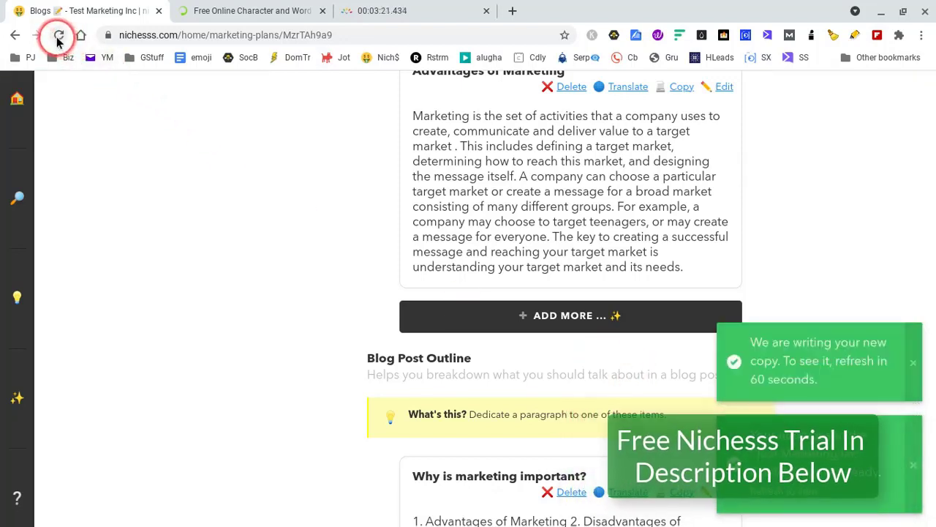
pyautogui.click(58, 36)
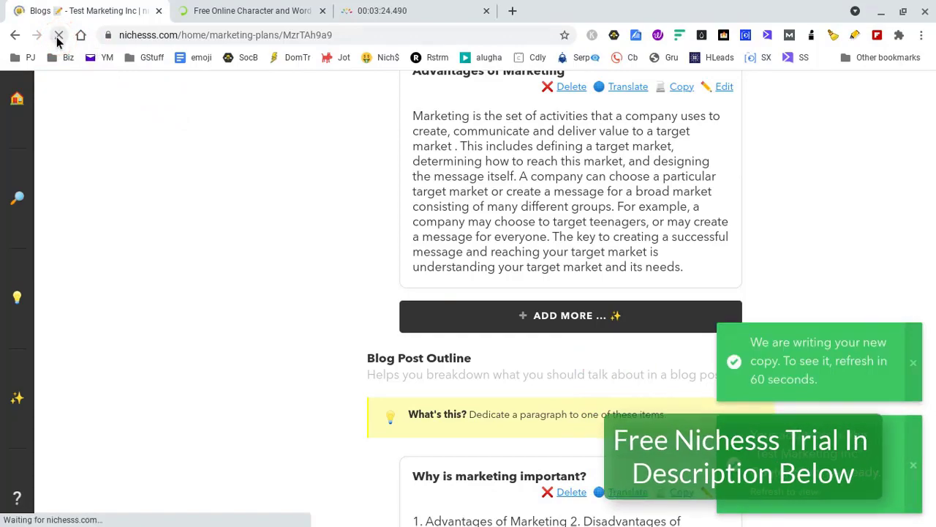
pyautogui.click(678, 178)
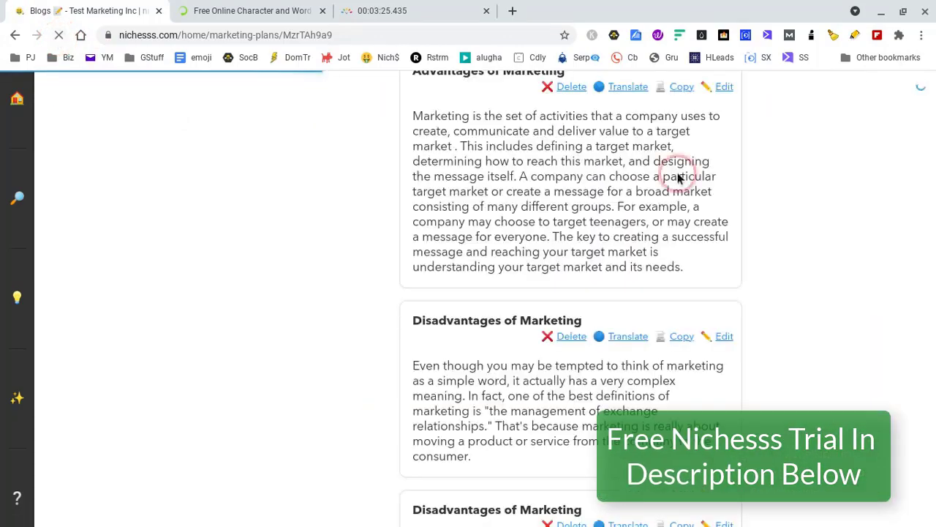
pyautogui.scroll(-2, 809, 215)
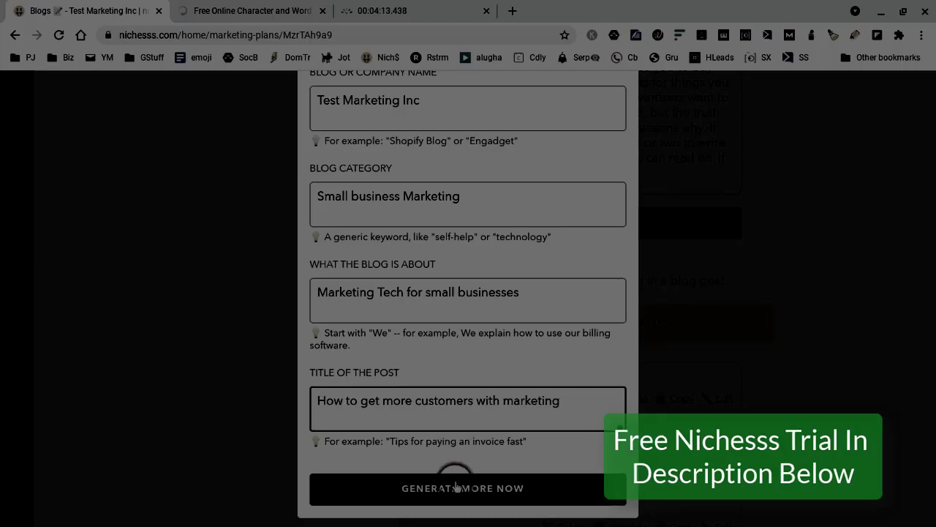
# Generate more intro copy with the post title "How to get more customers with marketing" and go to the remaining outline items.
pyautogui.click(338, 479)
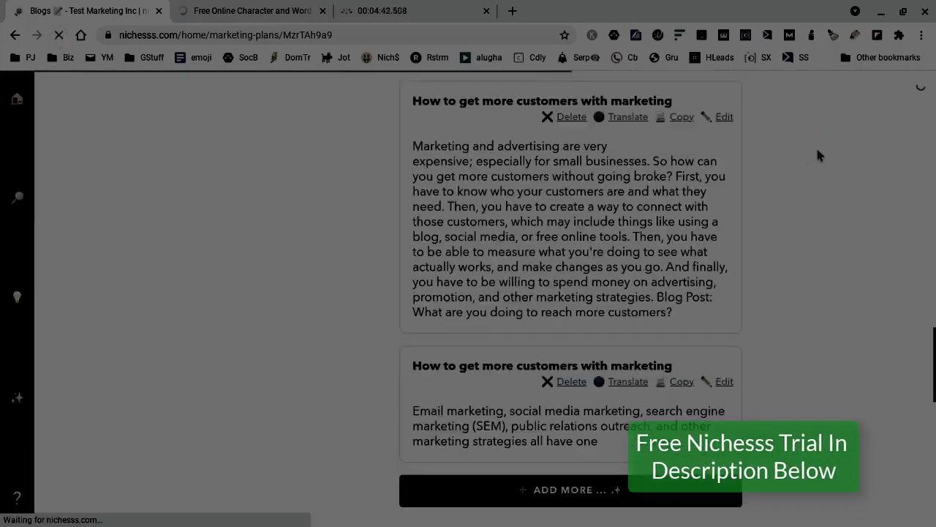
pyautogui.click(483, 411)
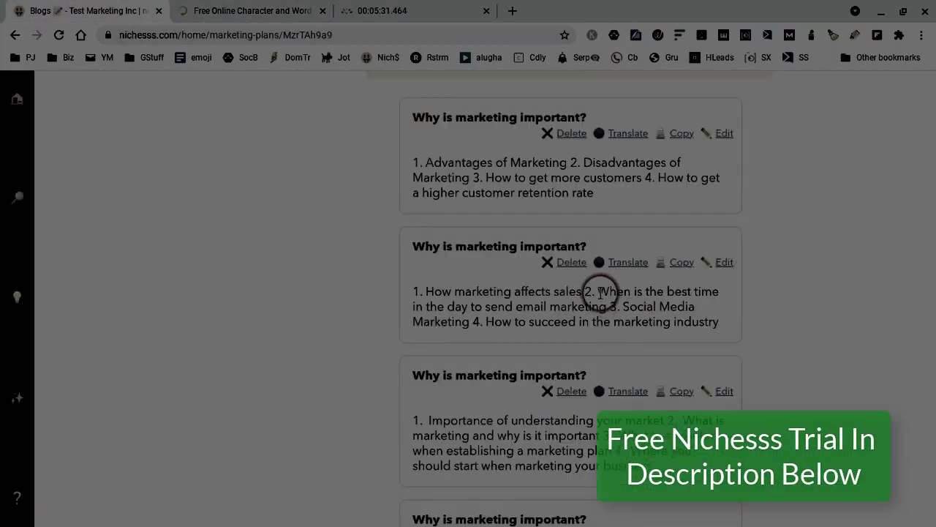
pyautogui.scroll(-3, 420, 207)
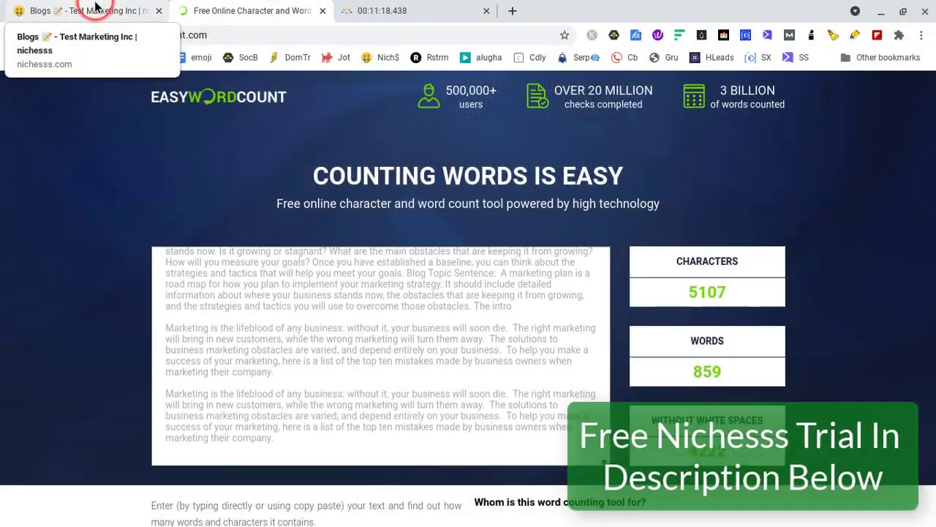
# Return to the Nichesss plan and review the generated paragraphs, from the intro through the marketing plan steps and marketing obstacles.
pyautogui.click(97, 10)
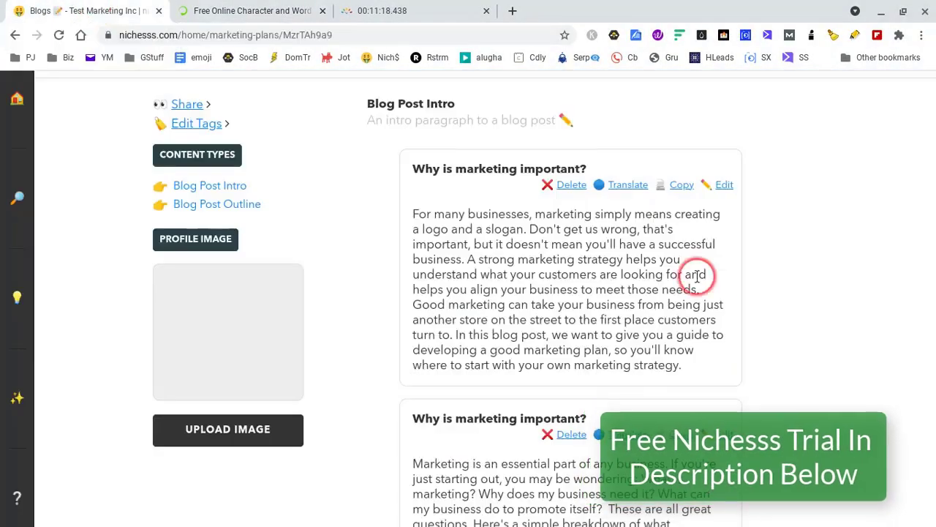
pyautogui.scroll(-10, 867, 314)
pyautogui.scroll(-15, 869, 319)
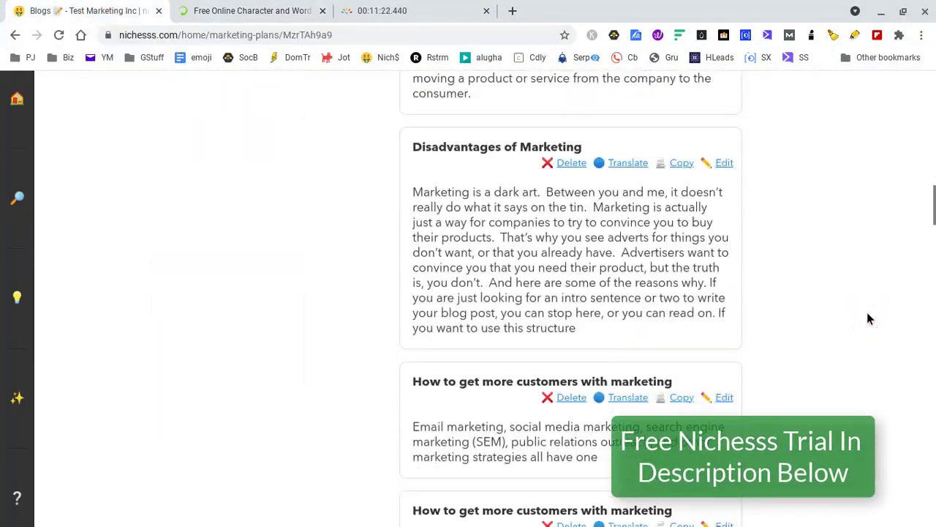
pyautogui.scroll(-12, 869, 318)
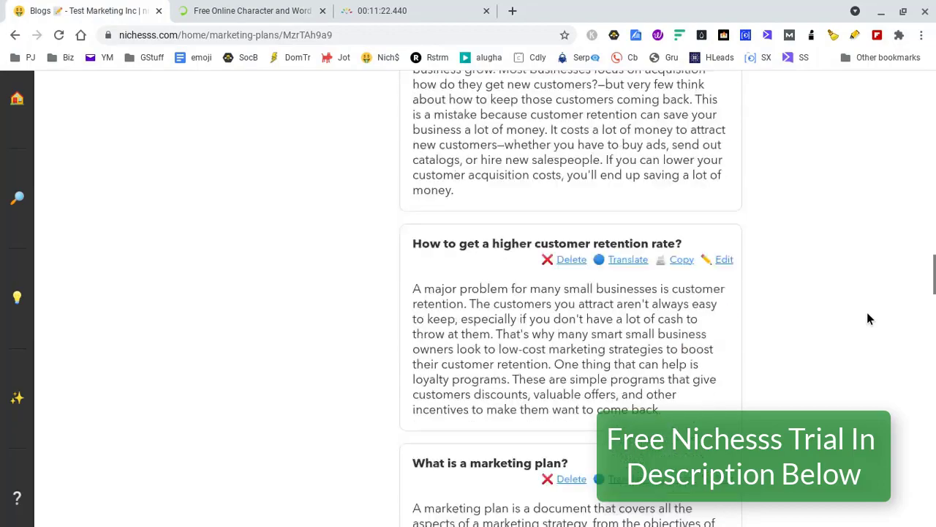
pyautogui.scroll(-10, 869, 318)
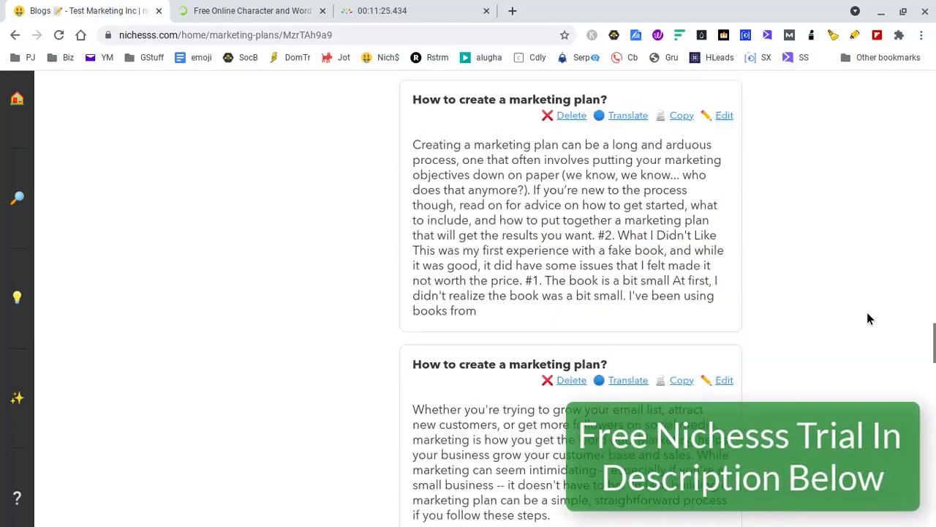
pyautogui.scroll(-6, 867, 318)
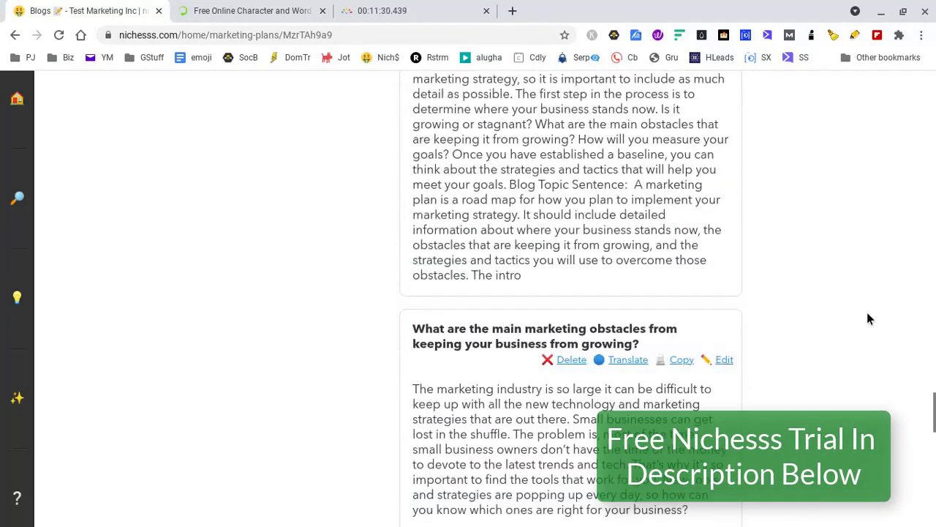
pyautogui.scroll(2, 869, 319)
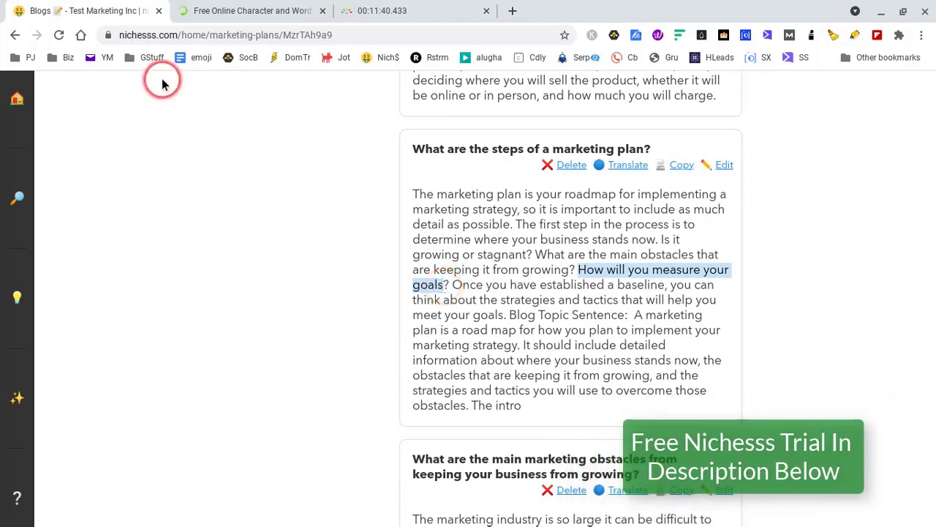
pyautogui.scroll(8, 836, 209)
pyautogui.scroll(-2, 838, 213)
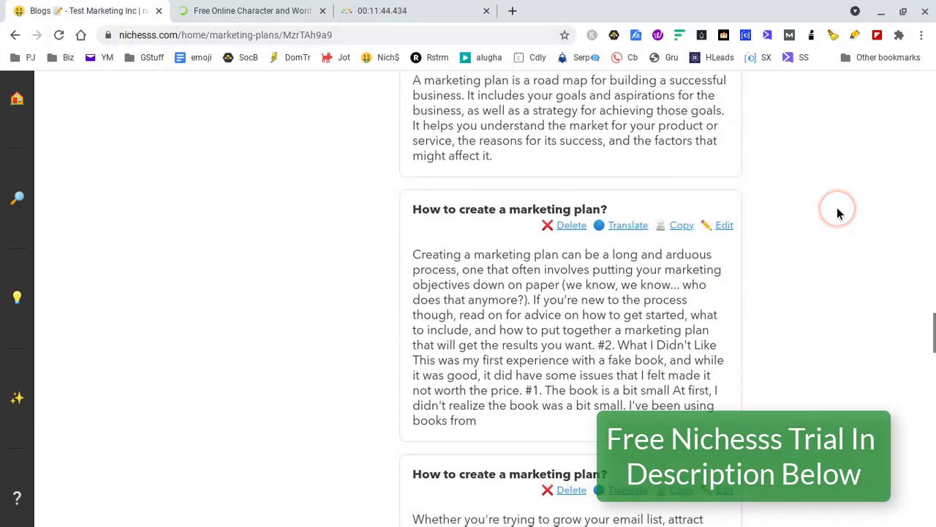
pyautogui.scroll(10, 838, 212)
pyautogui.scroll(10, 839, 213)
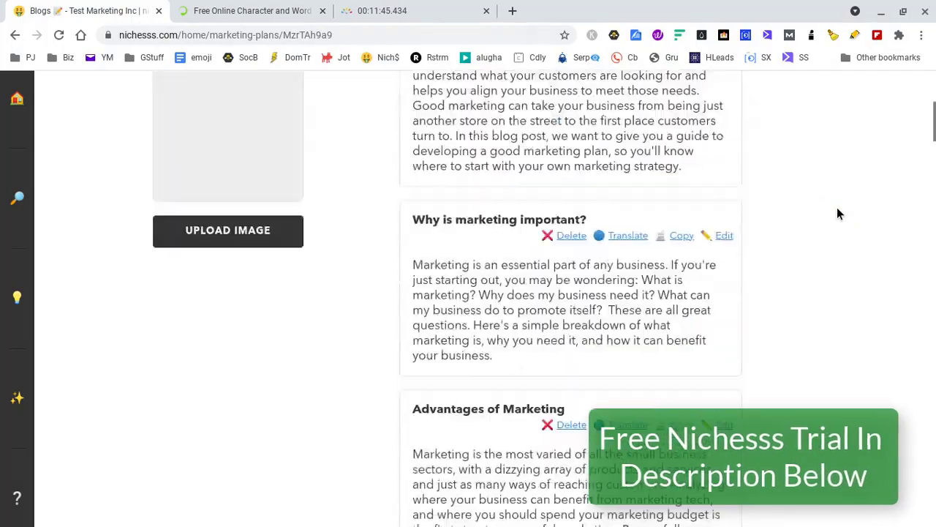
pyautogui.scroll(-10, 839, 213)
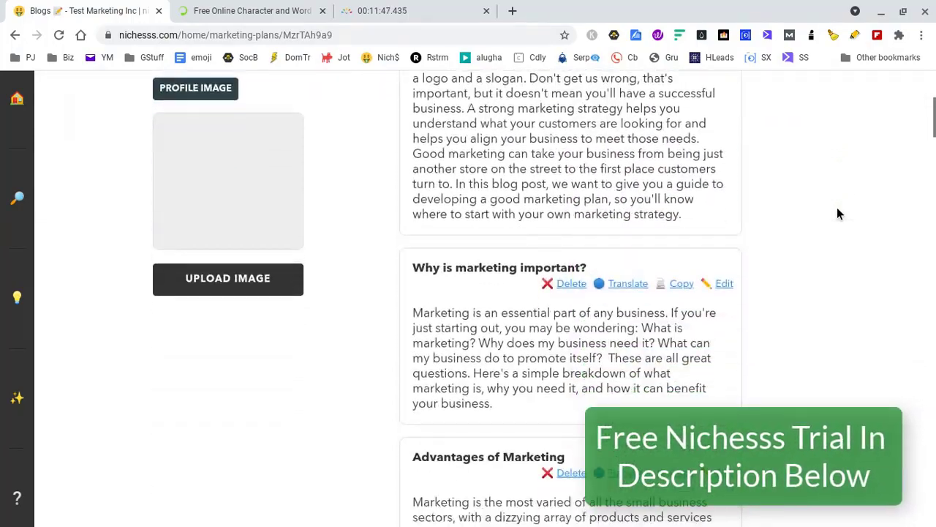
pyautogui.scroll(-15, 838, 213)
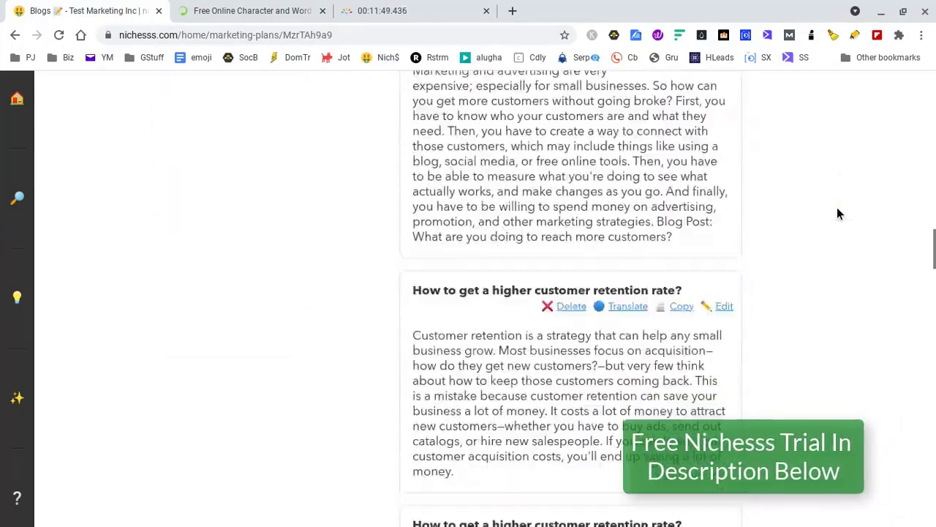
pyautogui.scroll(-15, 838, 213)
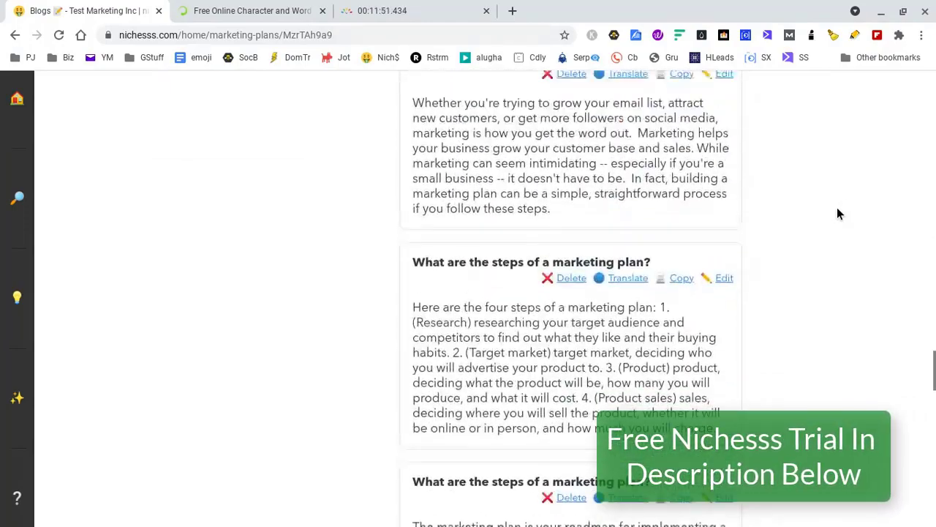
# Open the form for adding more suggestions below the marketing obstacles paragraph and choose Blog Post Intro as the copy type.
pyautogui.scroll(-3, 837, 214)
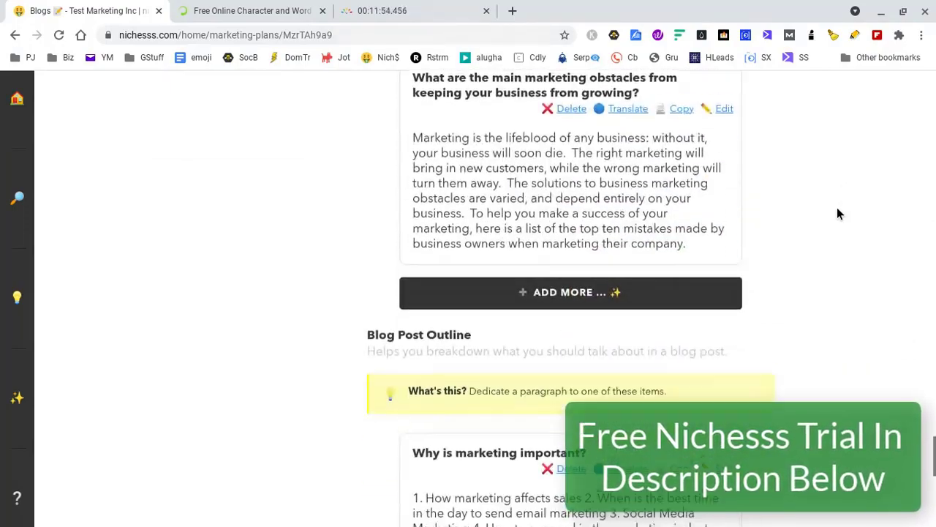
pyautogui.click(590, 263)
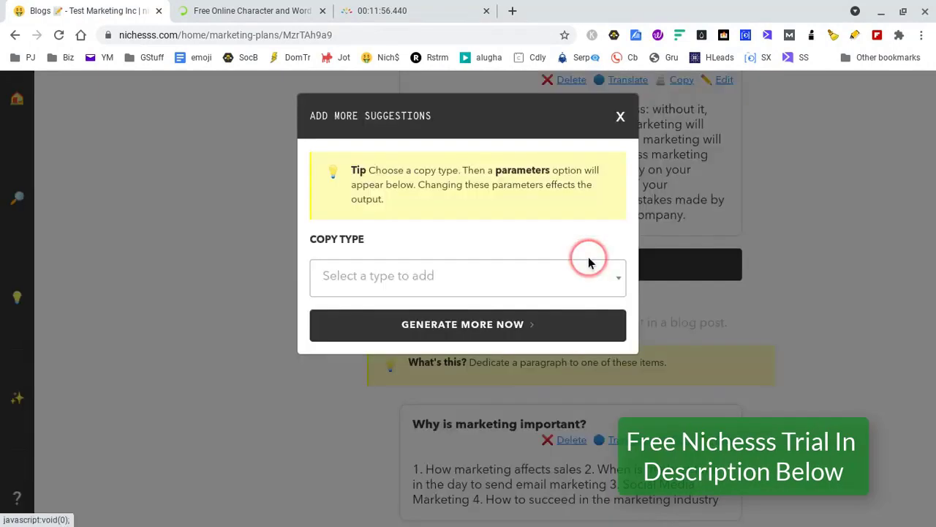
pyautogui.click(535, 284)
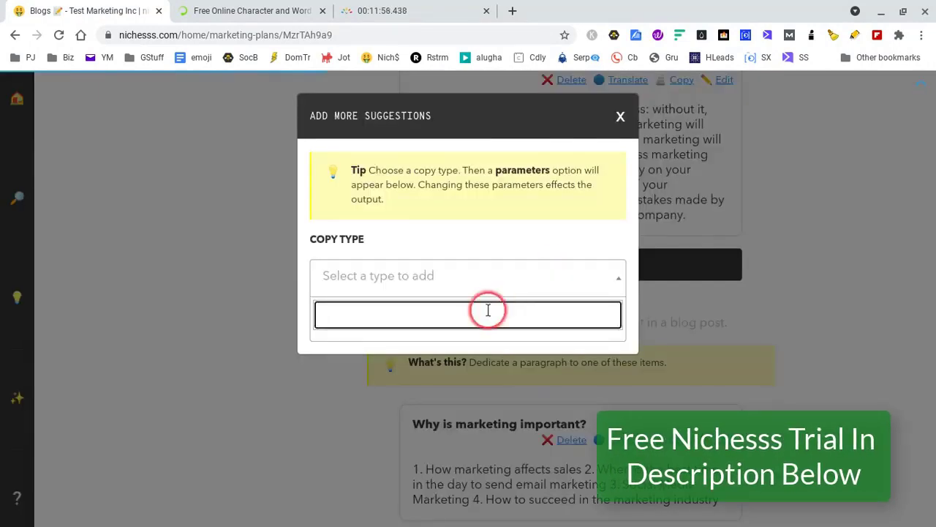
pyautogui.click(437, 353)
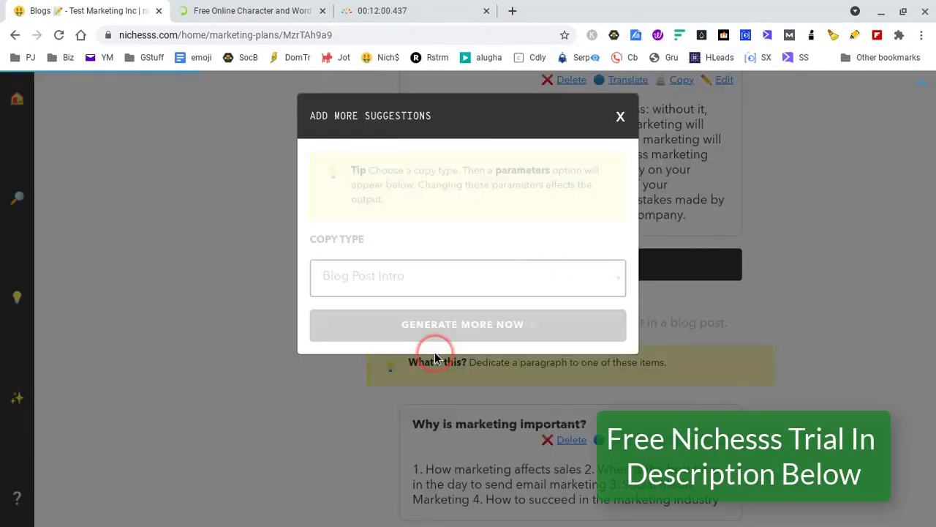
pyautogui.scroll(-4, 558, 386)
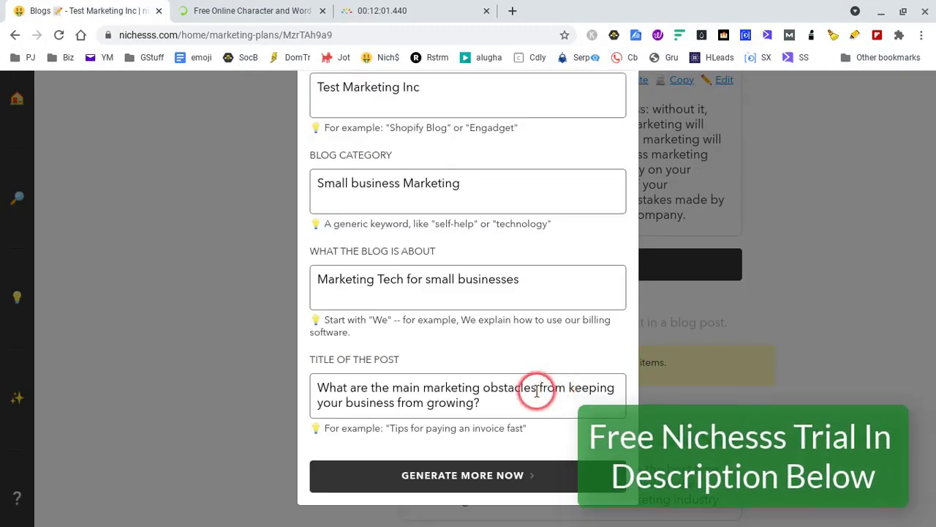
# Replace the post title with "How will you measure your marketing goals?", generate more copy and reload the plan page.
pyautogui.tripleClick(532, 390)
pyautogui.write('How will you measure your goals')
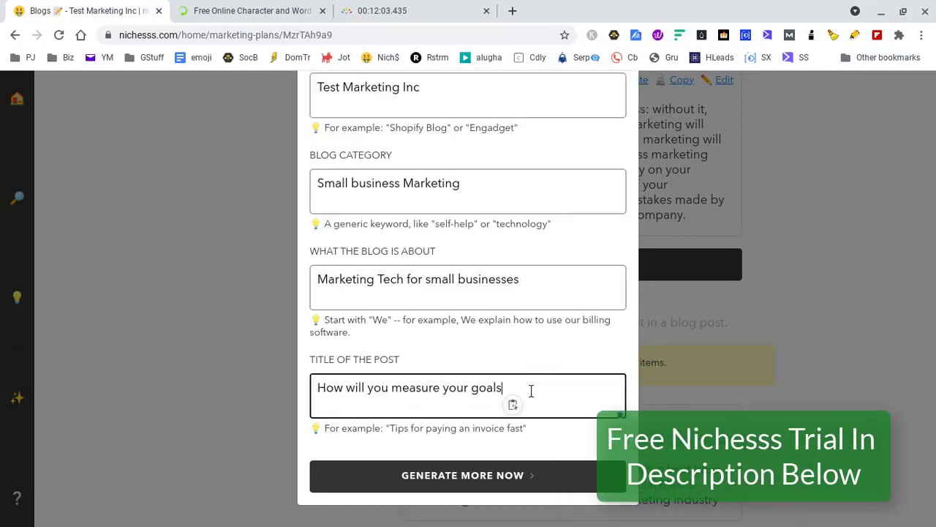
pyautogui.click(472, 388)
pyautogui.write('marketi')
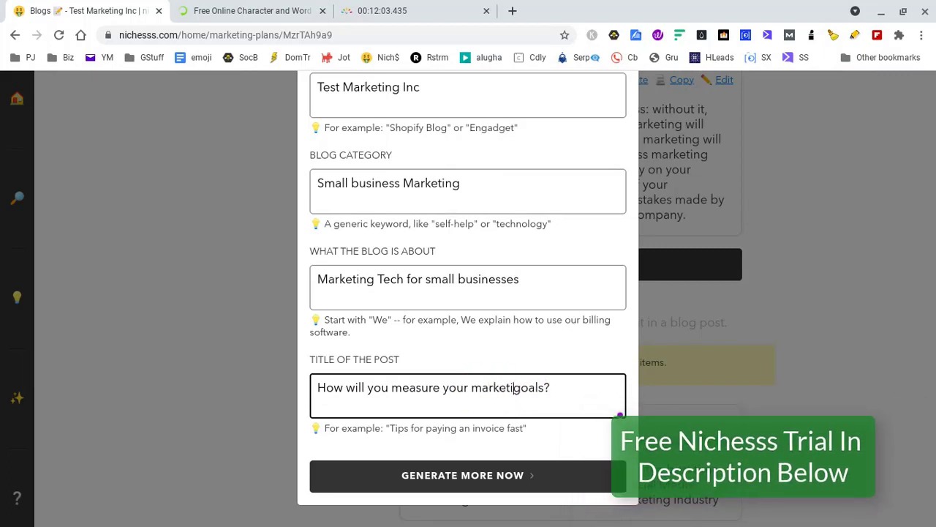
pyautogui.write('jng')
pyautogui.press('BackSpace')
pyautogui.press('BackSpace')
pyautogui.press('BackSpace')
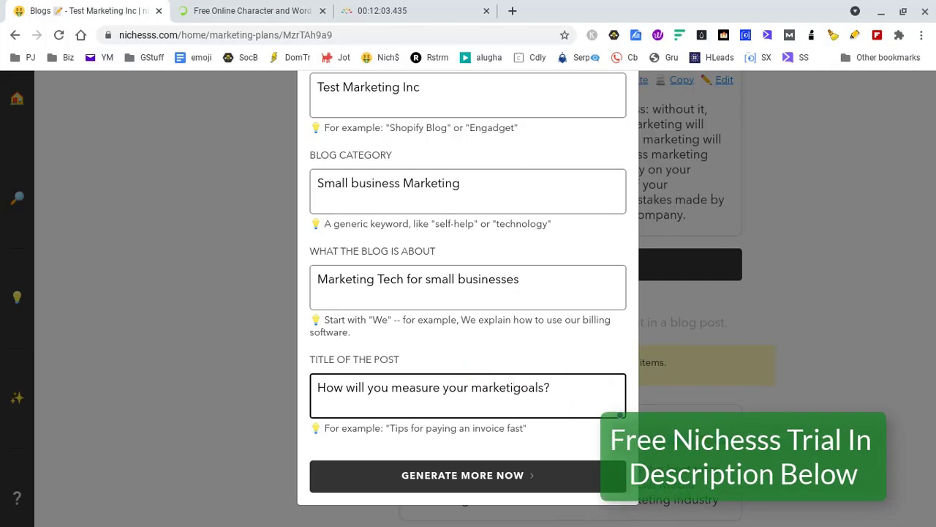
pyautogui.click(466, 483)
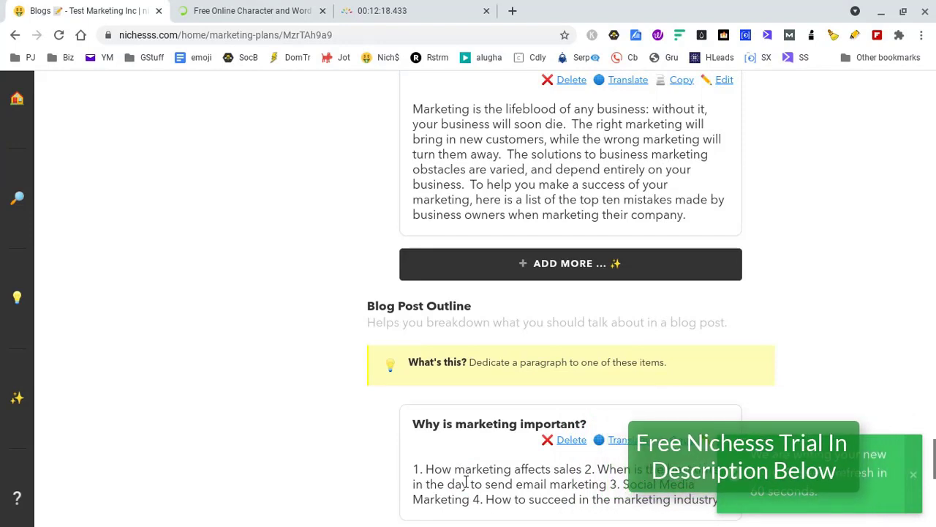
pyautogui.click(60, 39)
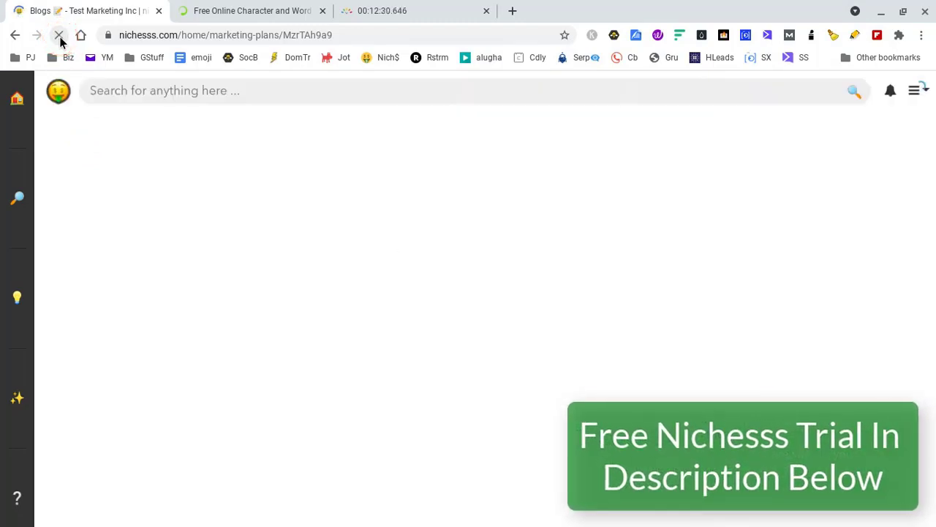
# Copy the first new paragraph on measuring marketing goals and paste it at the end of the text in EasyWordCount.
pyautogui.scroll(-2, 732, 251)
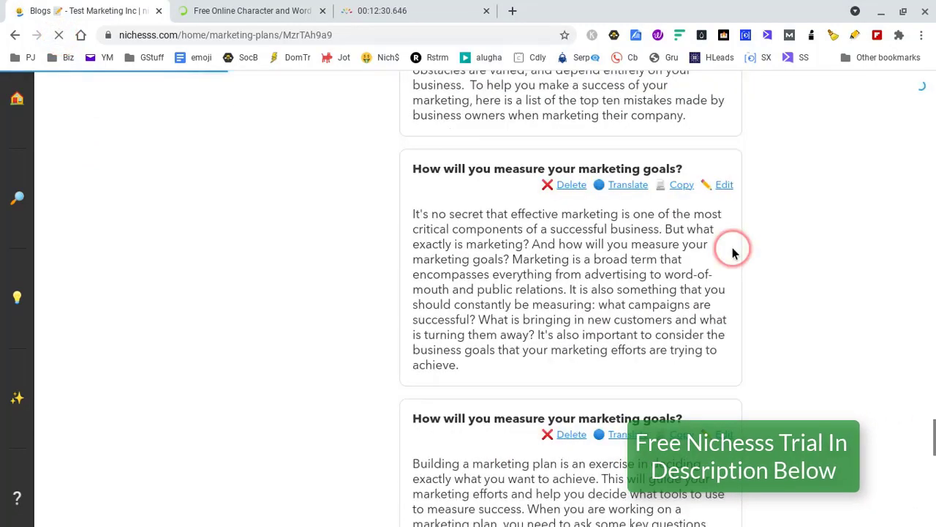
pyautogui.scroll(3, 732, 252)
pyautogui.scroll(-5, 732, 252)
pyautogui.scroll(-1, 732, 248)
pyautogui.scroll(1, 733, 248)
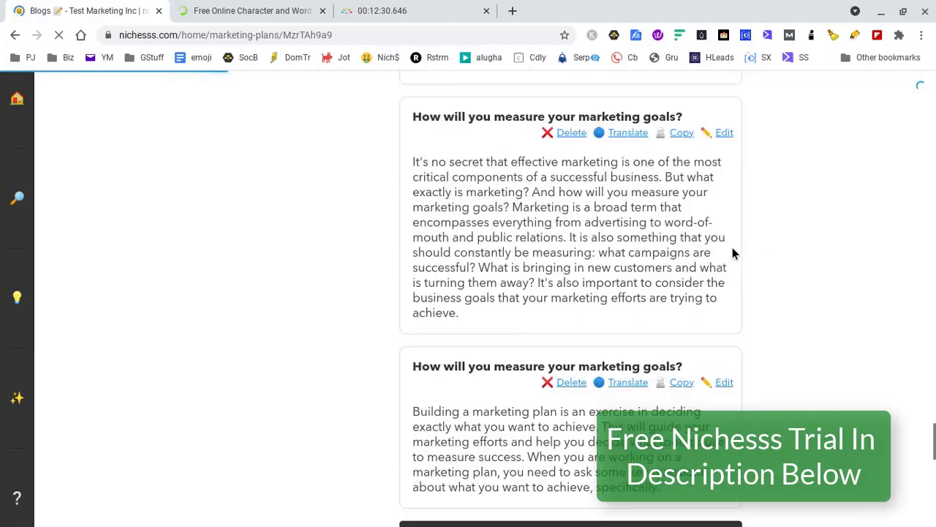
pyautogui.click(421, 167)
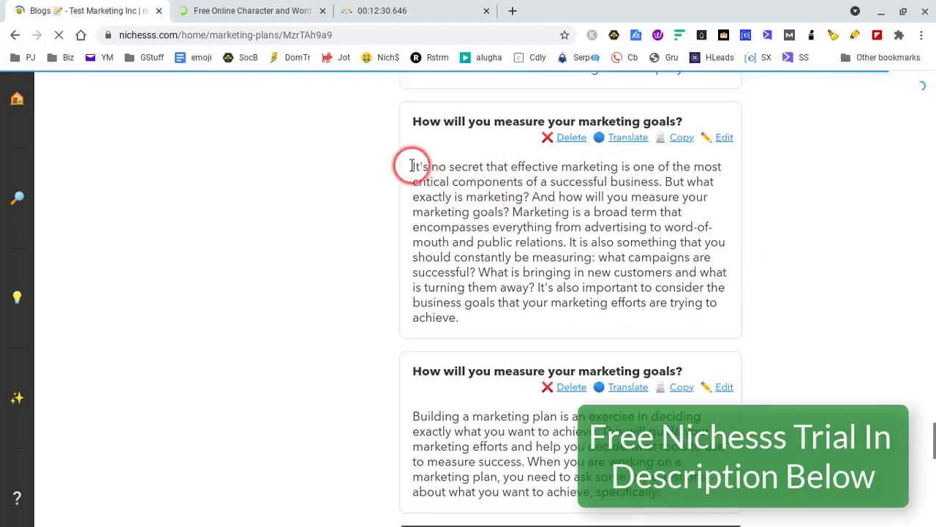
pyautogui.moveTo(421, 166); pyautogui.dragTo(512, 339)
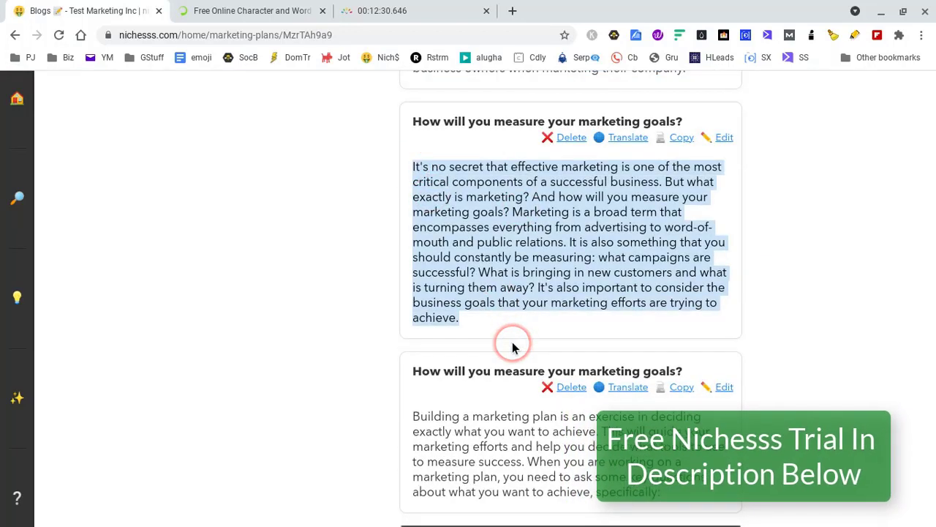
pyautogui.click(227, 8)
pyautogui.click(220, 8)
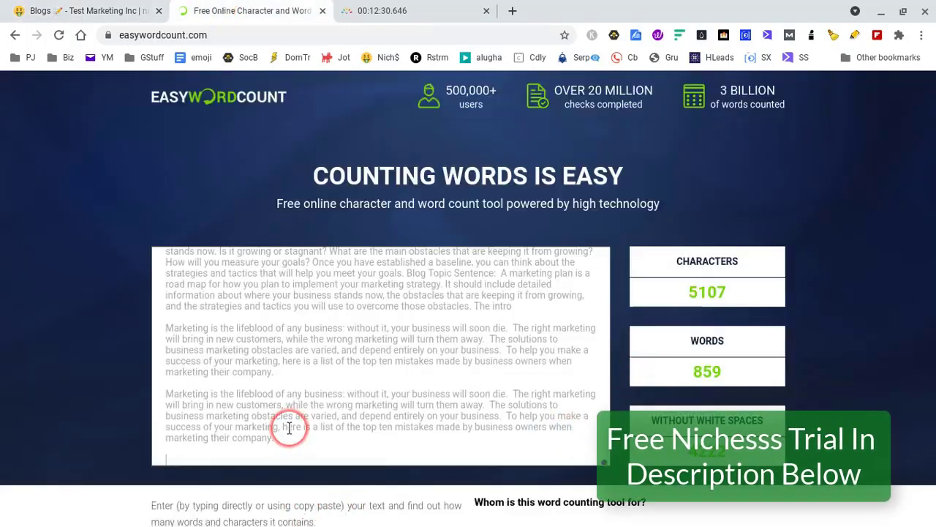
pyautogui.hotkey('ctrl', 'v')
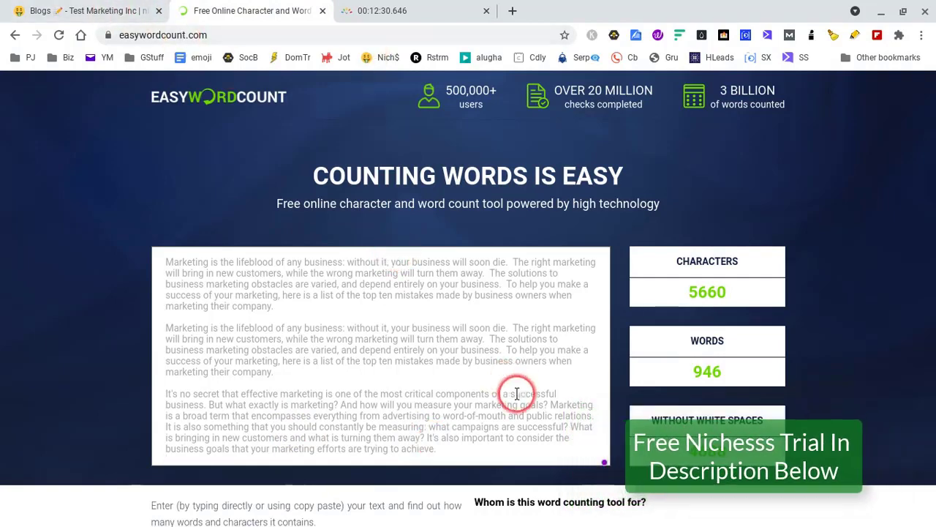
# Review the collected blog text in the word counter from the last paragraph back to the beginning, along with its word count.
pyautogui.scroll(-1, 517, 393)
pyautogui.scroll(1, 517, 393)
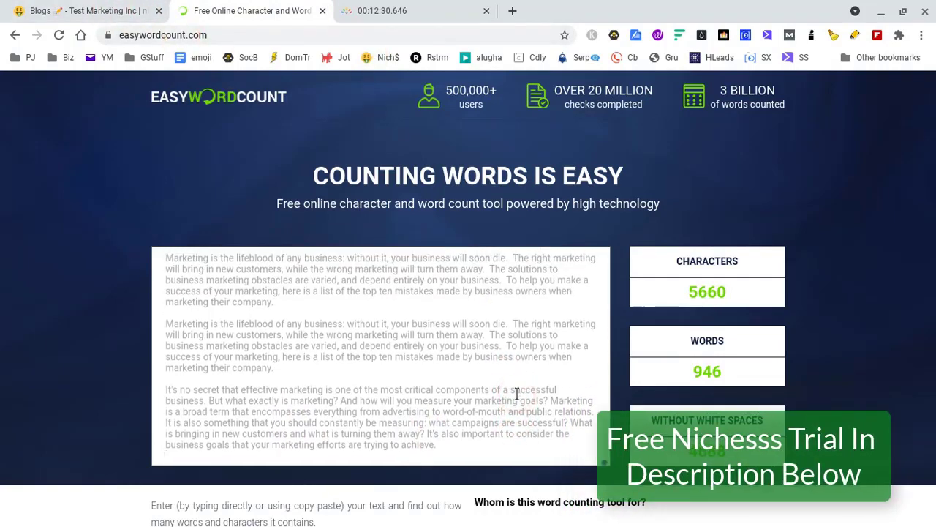
pyautogui.scroll(10, 517, 394)
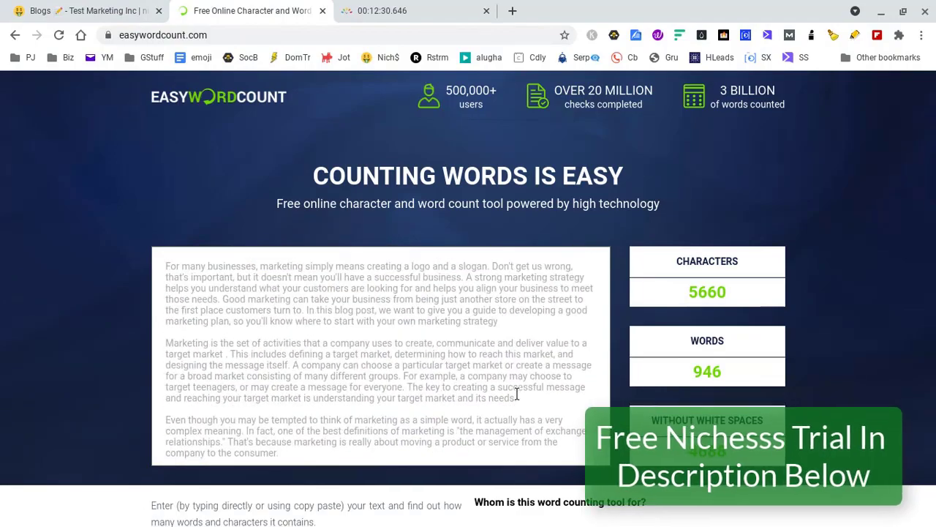
pyautogui.scroll(-5, 516, 395)
pyautogui.scroll(5, 512, 392)
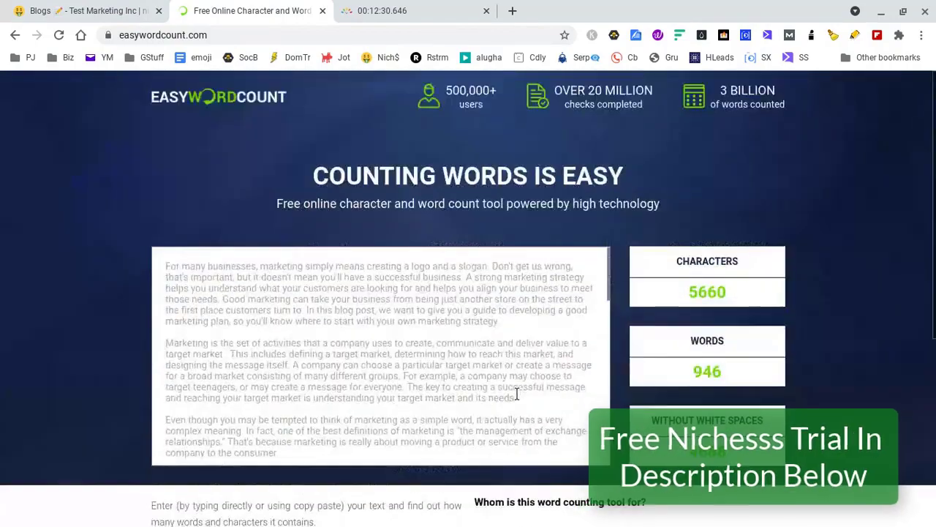
pyautogui.click(778, 196)
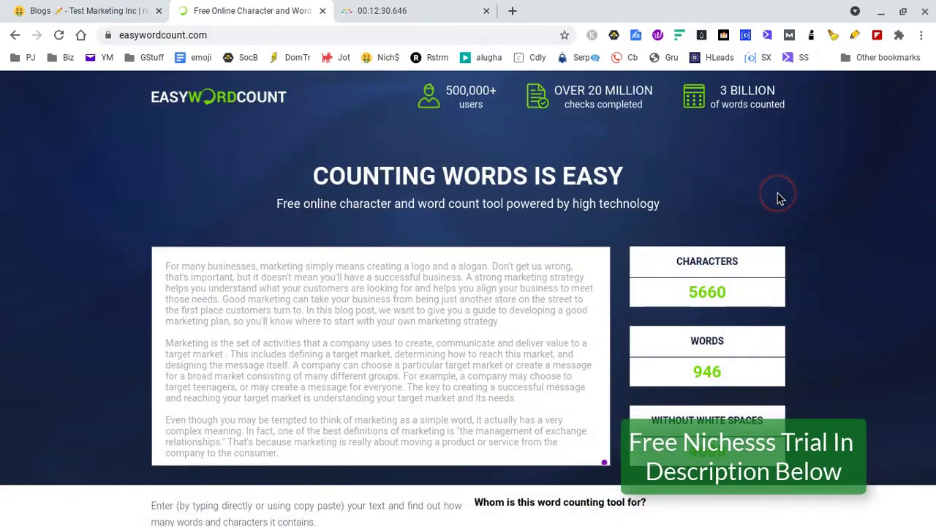
# Return to the Nichesss plan and check the elapsed time on the timeanddate.com online stopwatch.
pyautogui.click(53, 11)
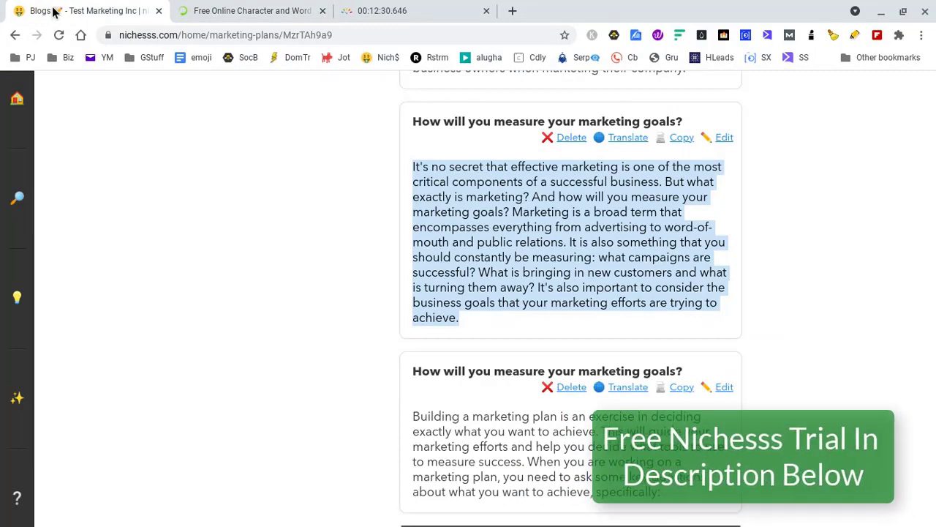
pyautogui.click(386, 11)
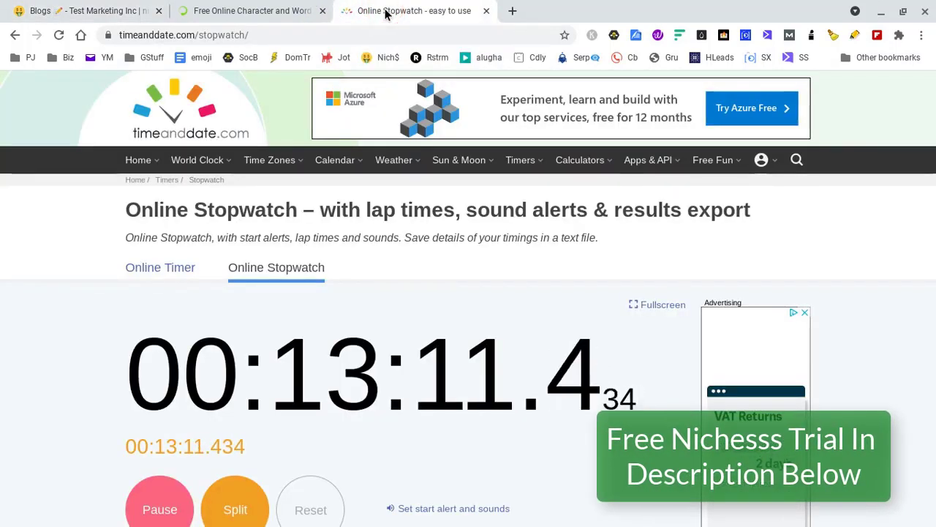
pyautogui.click(30, 40)
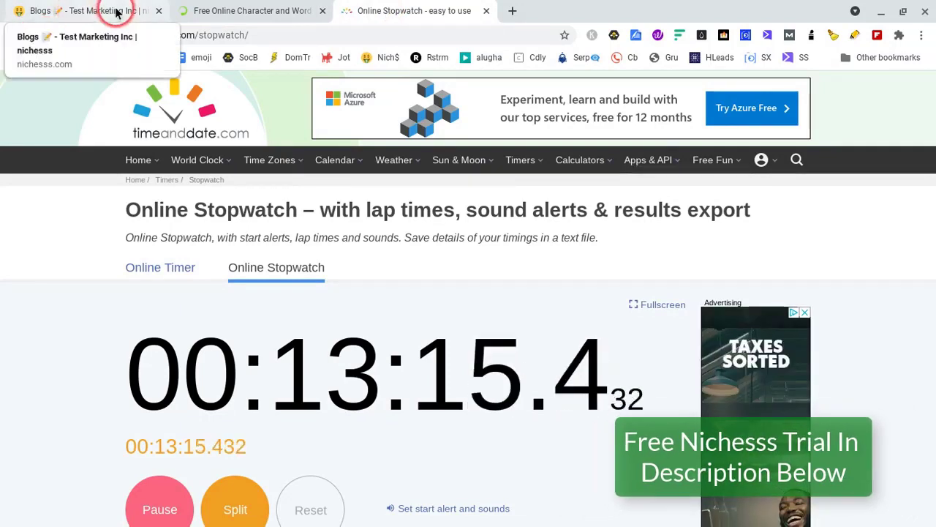
pyautogui.moveTo(2, 385)
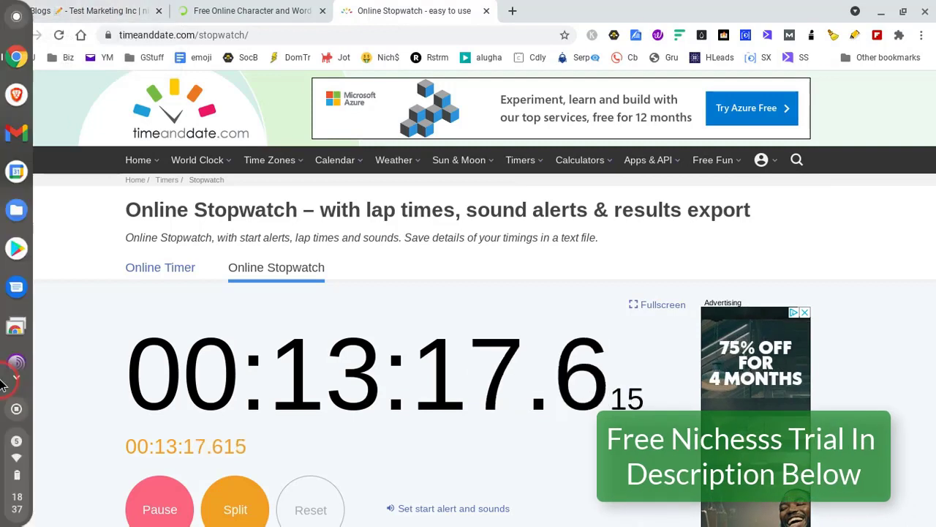